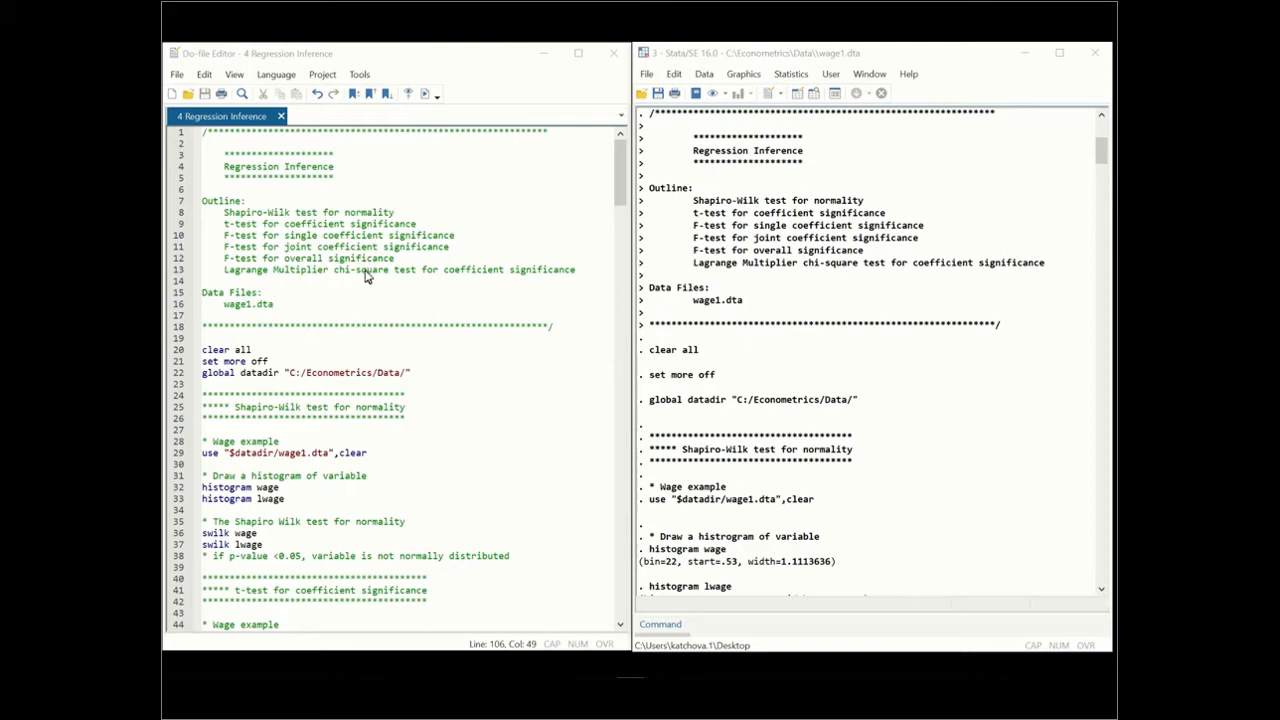
Review the Shapiro-Wilk normality test output for wage and lwage and the histograms of both variables
left_click(366, 271)
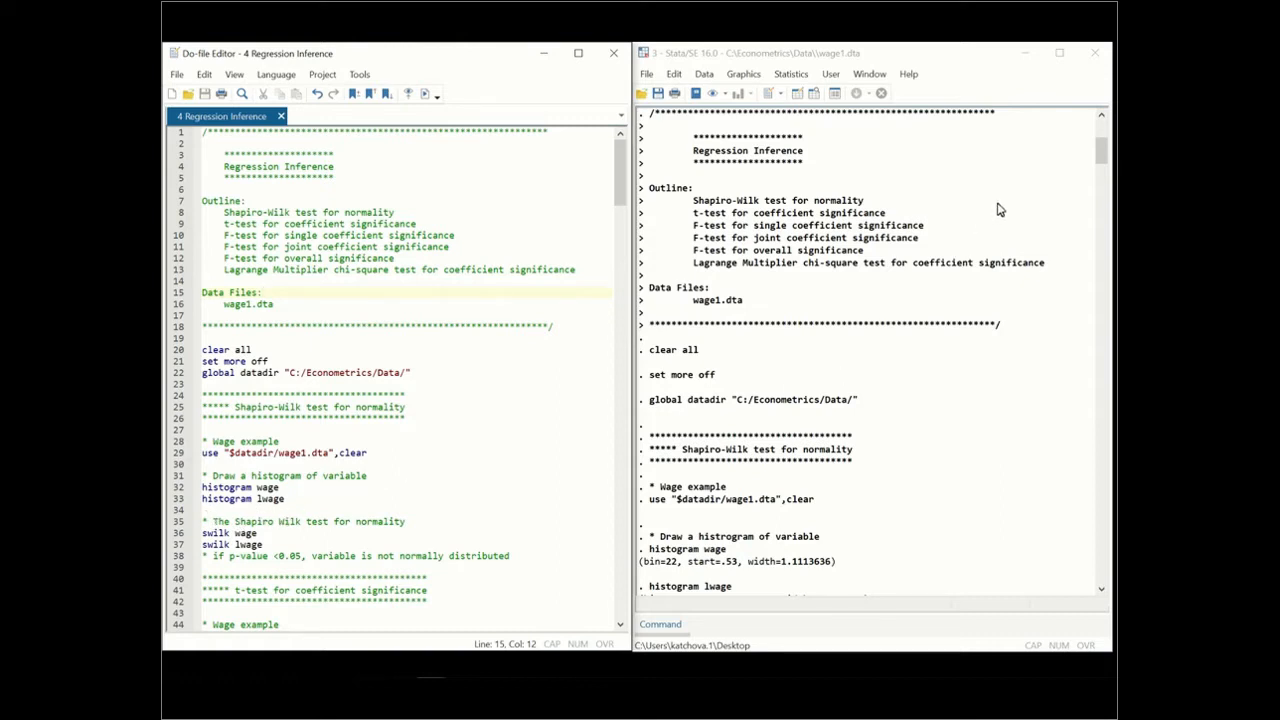
left_click_drag(1098, 158, 1096, 177)
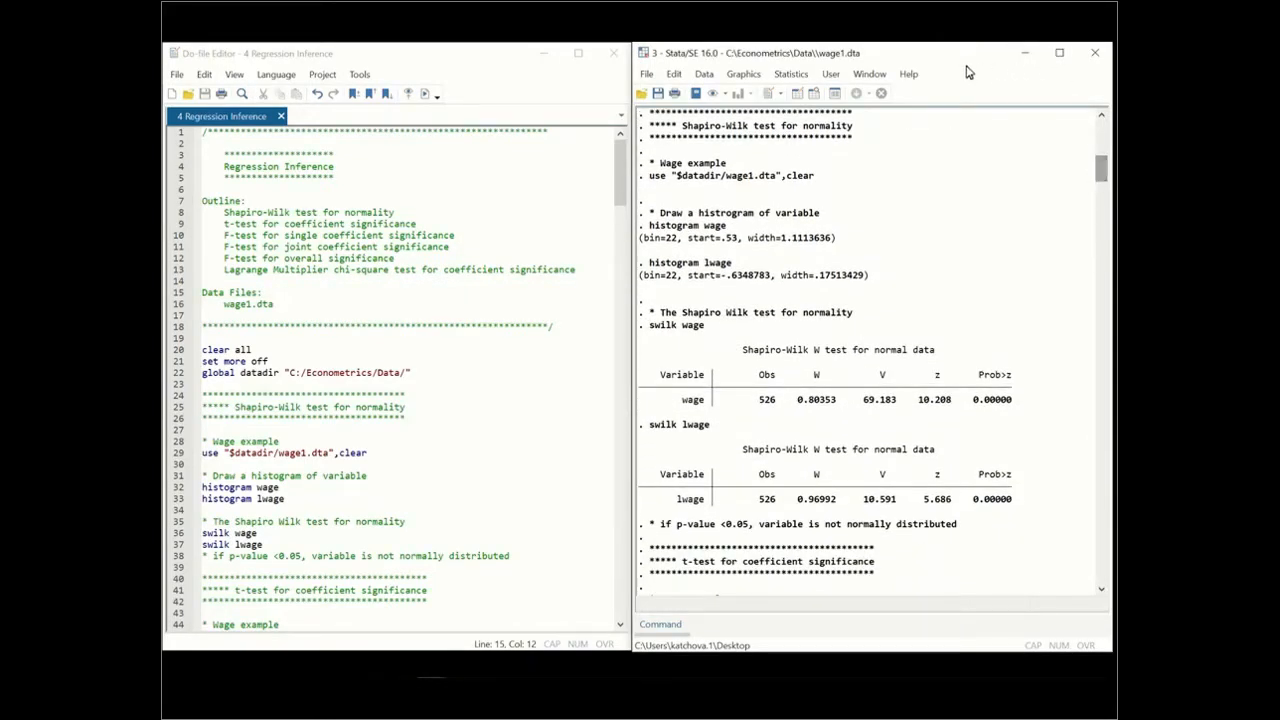
left_click_drag(966, 65, 600, 63)
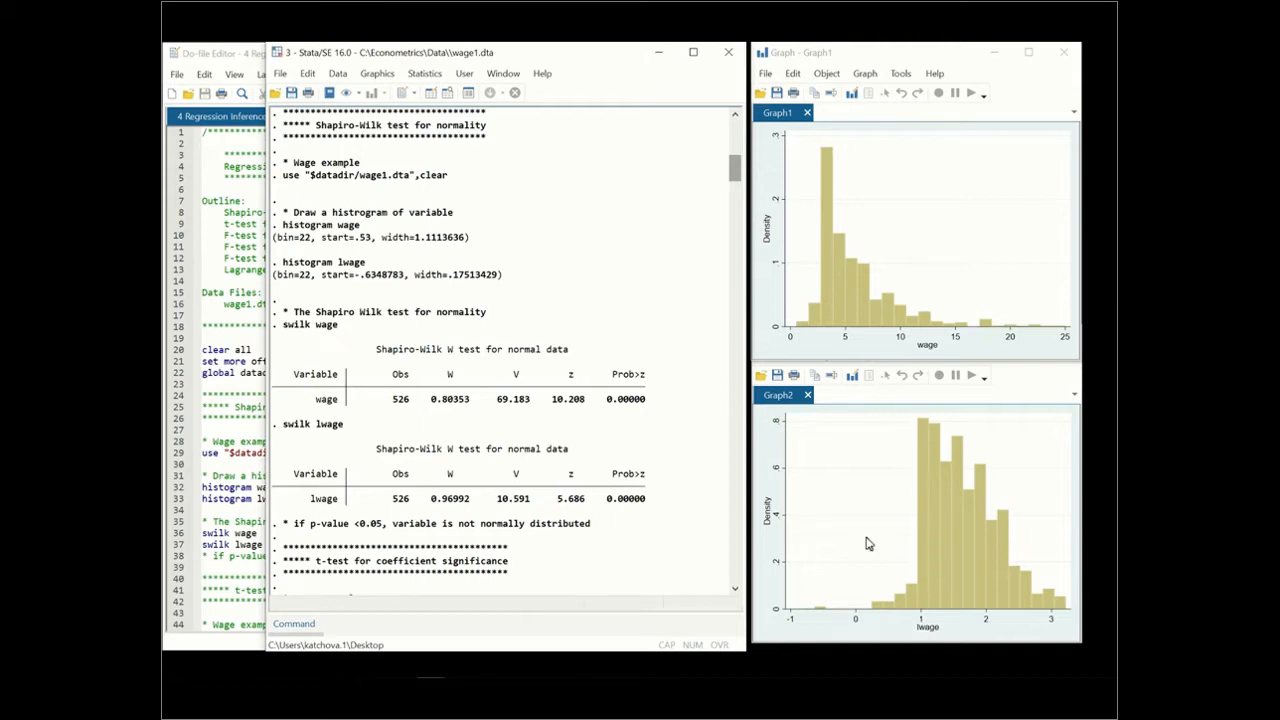
left_click_drag(575, 65, 937, 64)
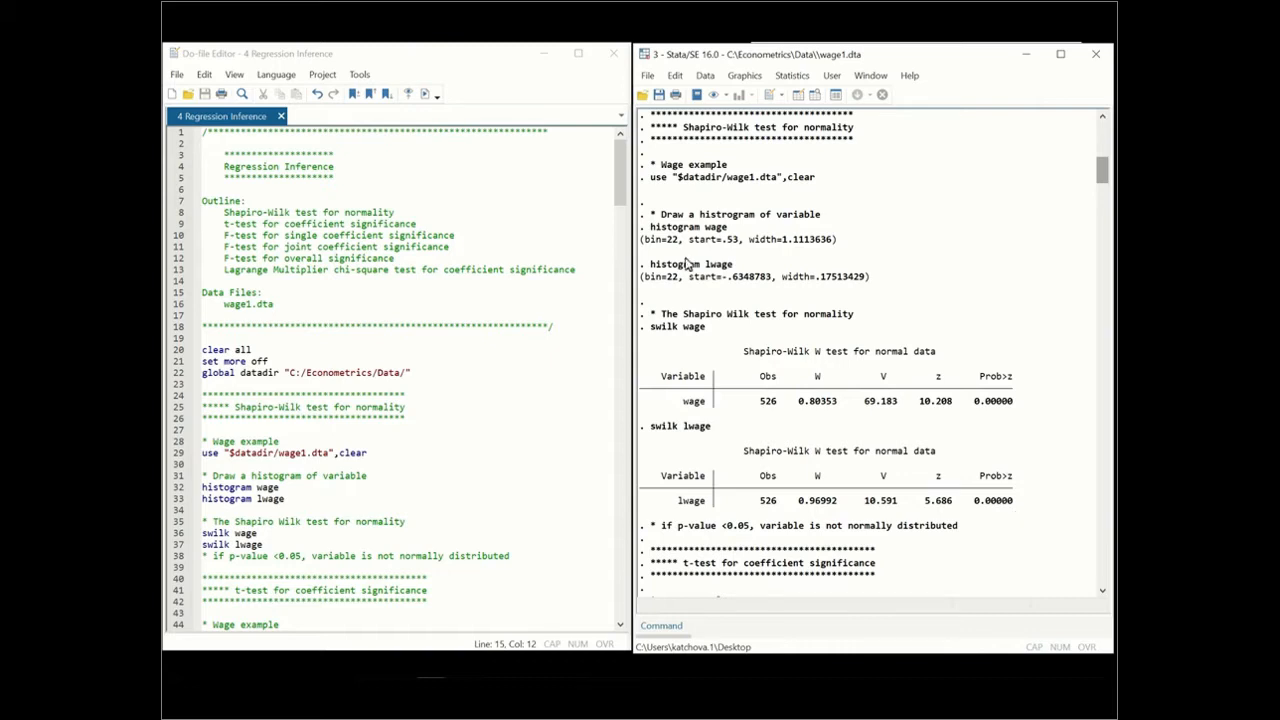
Examine the t-test section of the do-file alongside the wage regression and t-statistic output for exper
left_click(615, 180)
left_click_drag(615, 180, 605, 245)
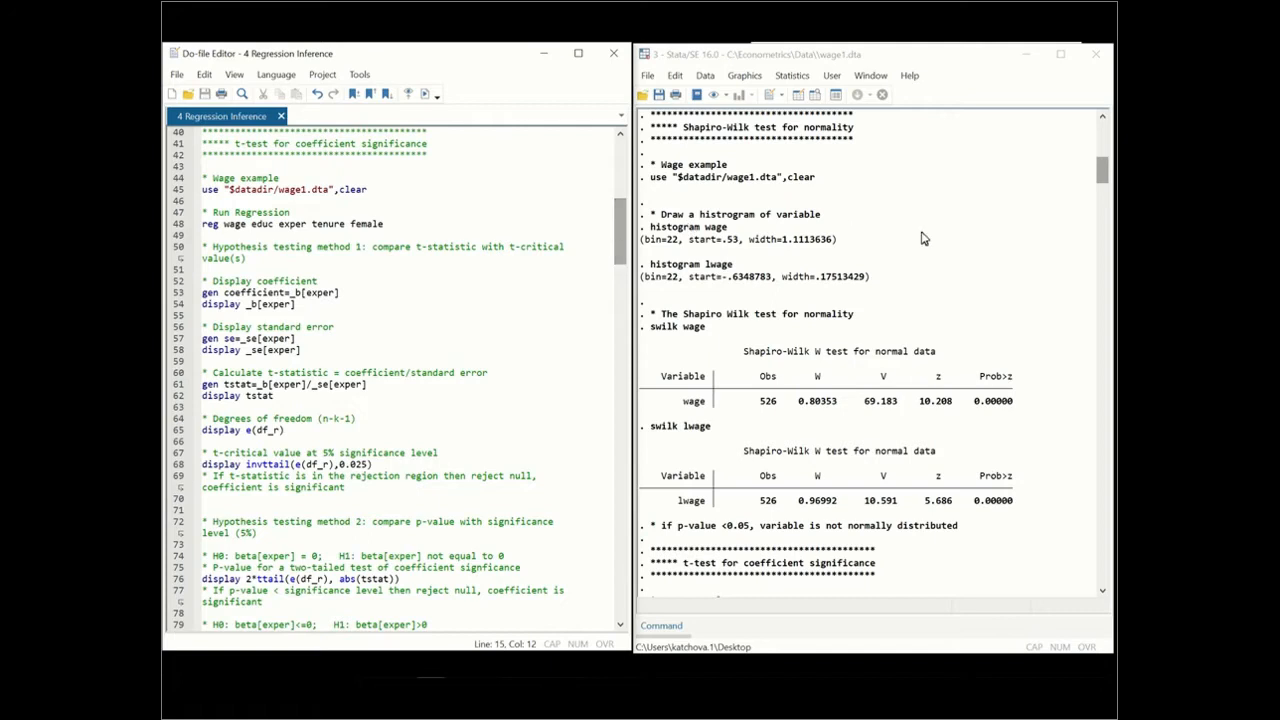
left_click(1103, 175)
left_click_drag(1103, 175, 1092, 203)
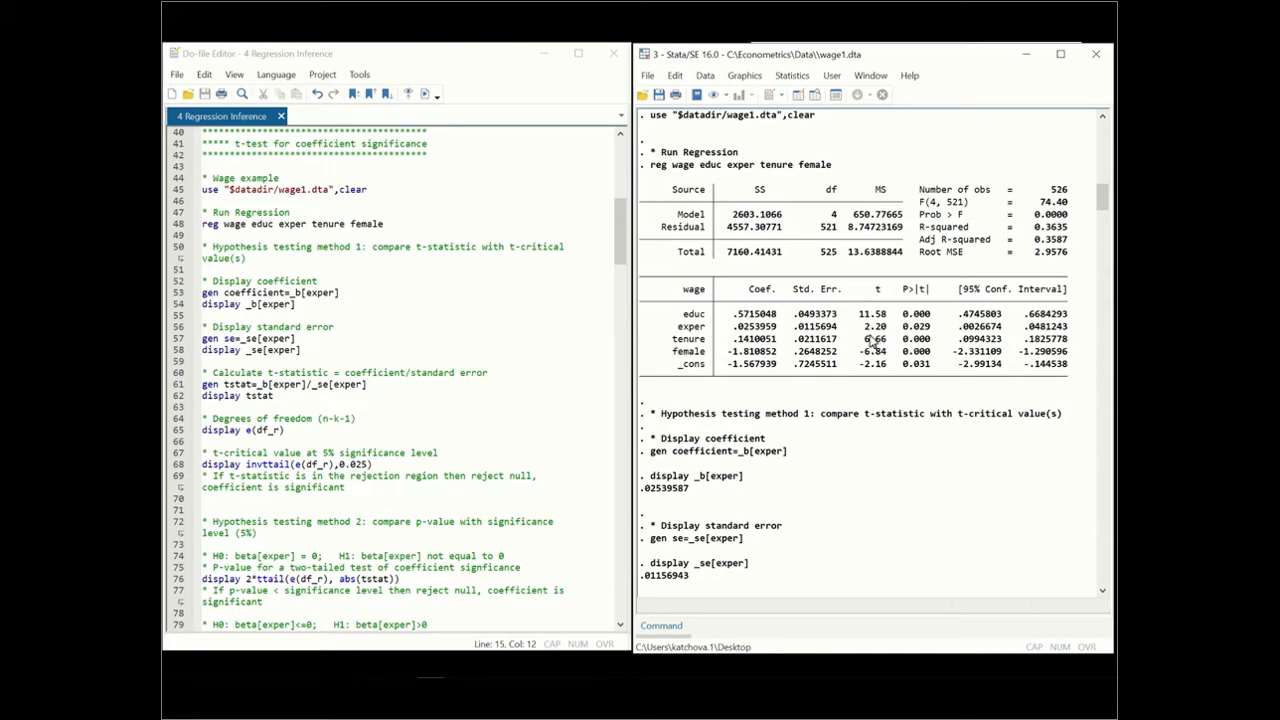
left_click_drag(1095, 212, 1095, 241)
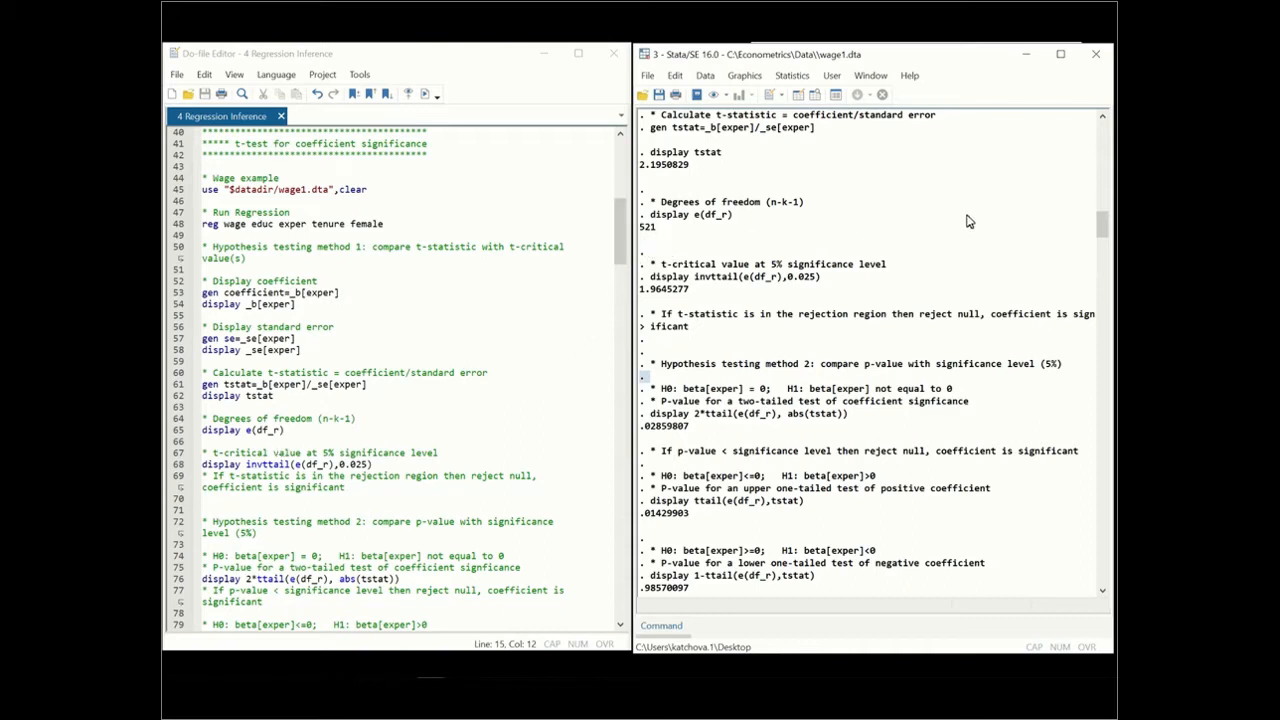
left_click_drag(1098, 230, 1092, 205)
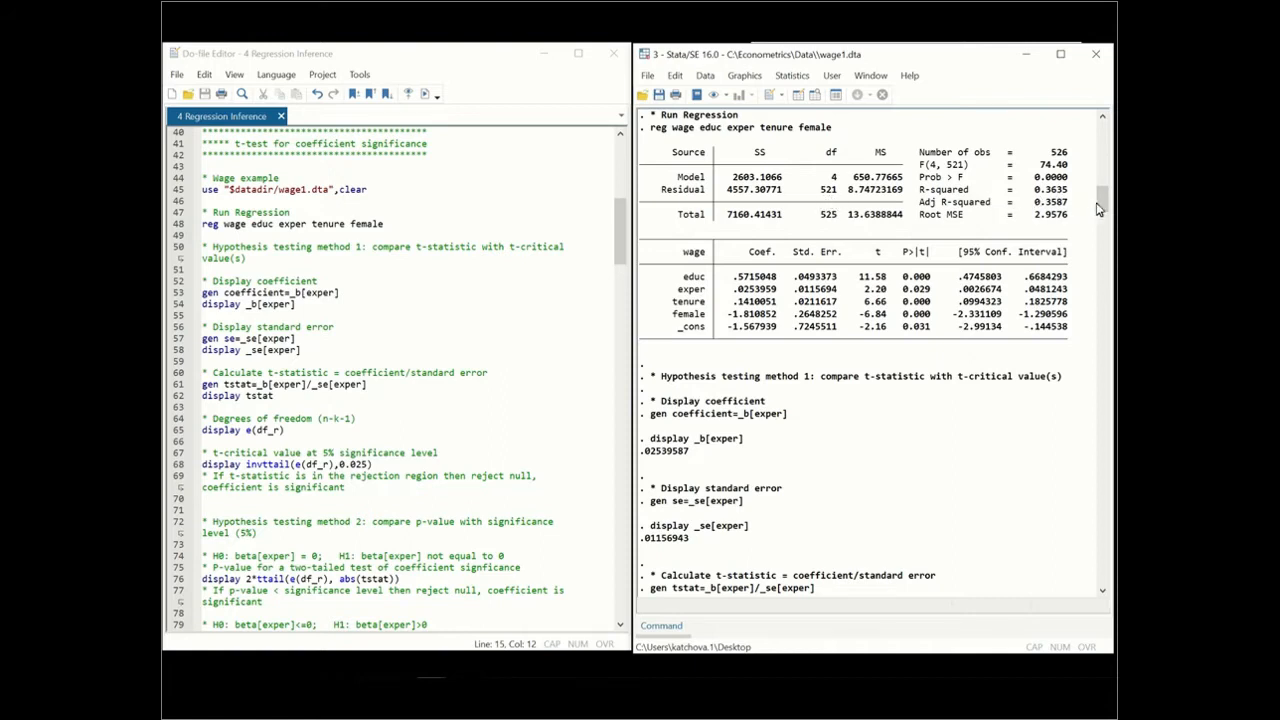
left_click_drag(1100, 208, 1091, 233)
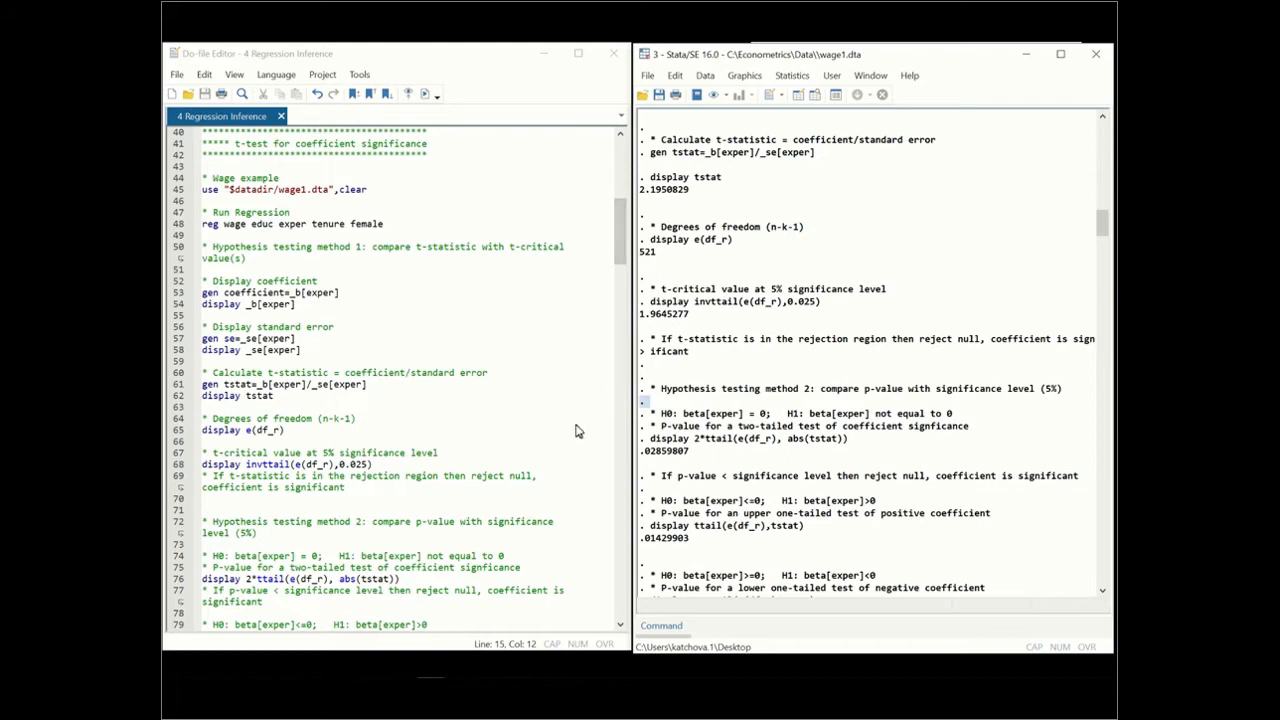
Read through the p-value and confidence interval methods for testing the exper coefficient in code and results
left_click_drag(620, 254, 610, 301)
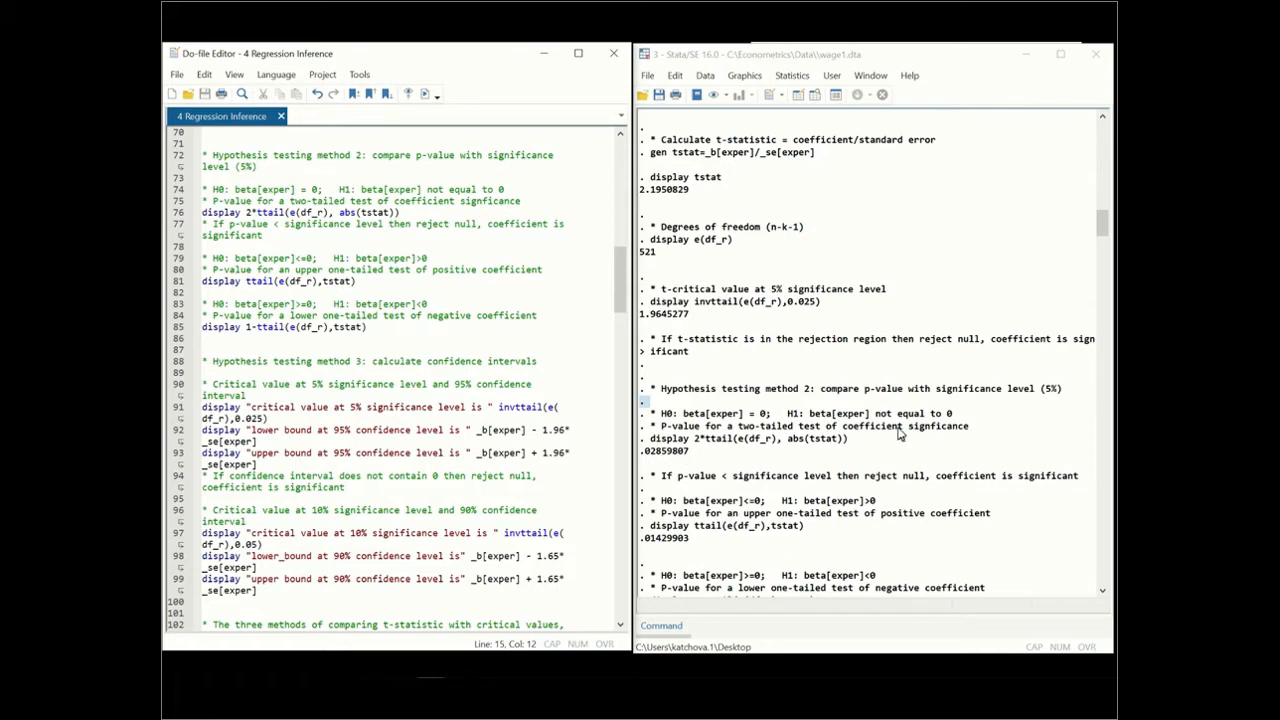
left_click_drag(1098, 218, 1095, 193)
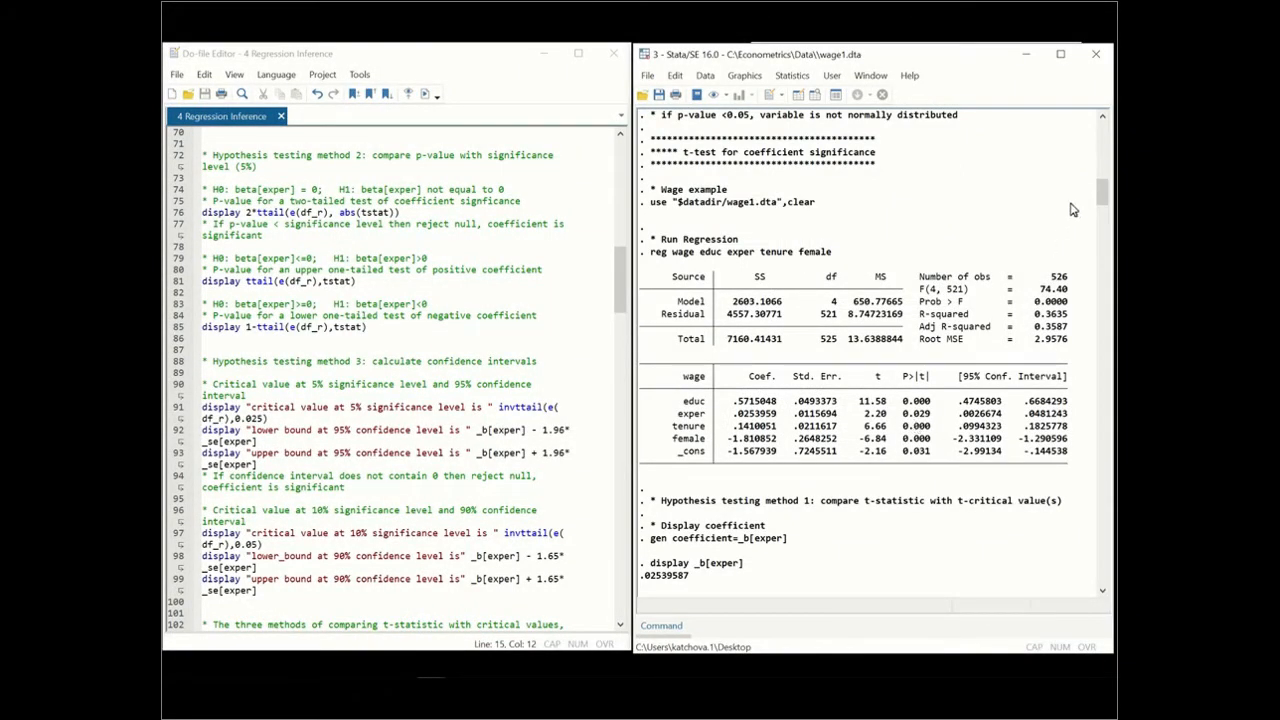
left_click_drag(1097, 197, 1097, 247)
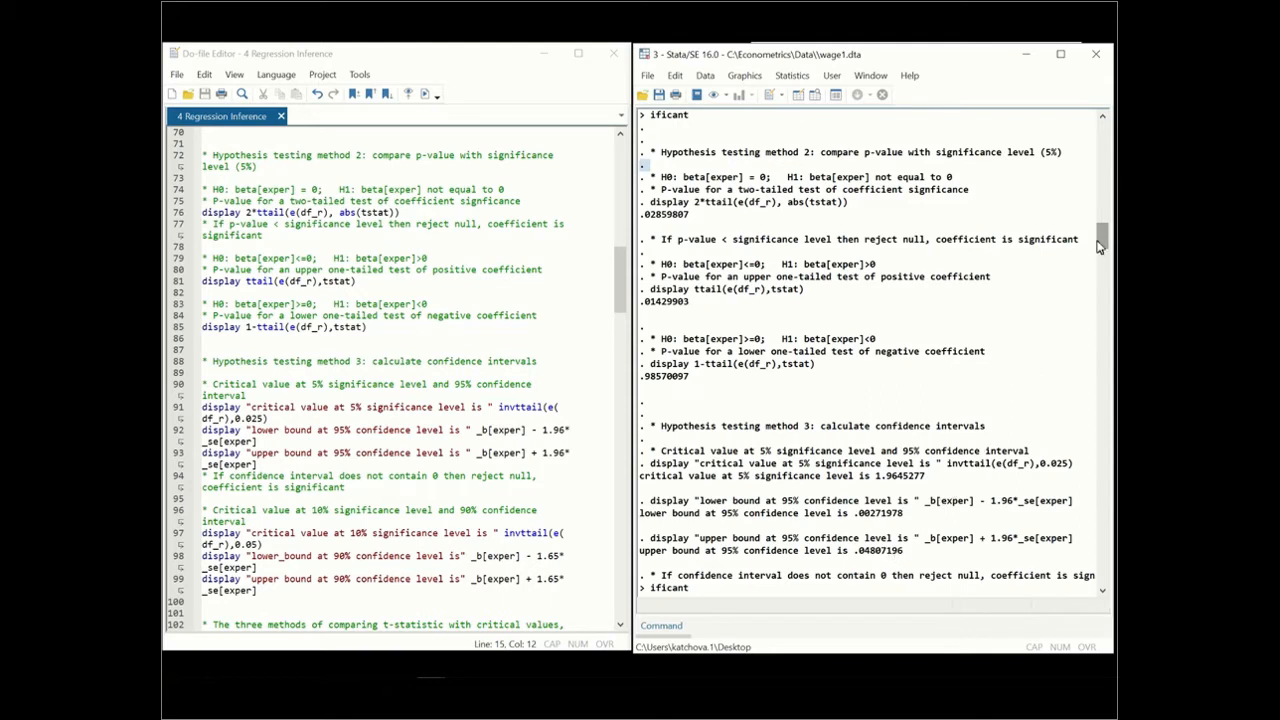
left_click_drag(1100, 245, 1100, 204)
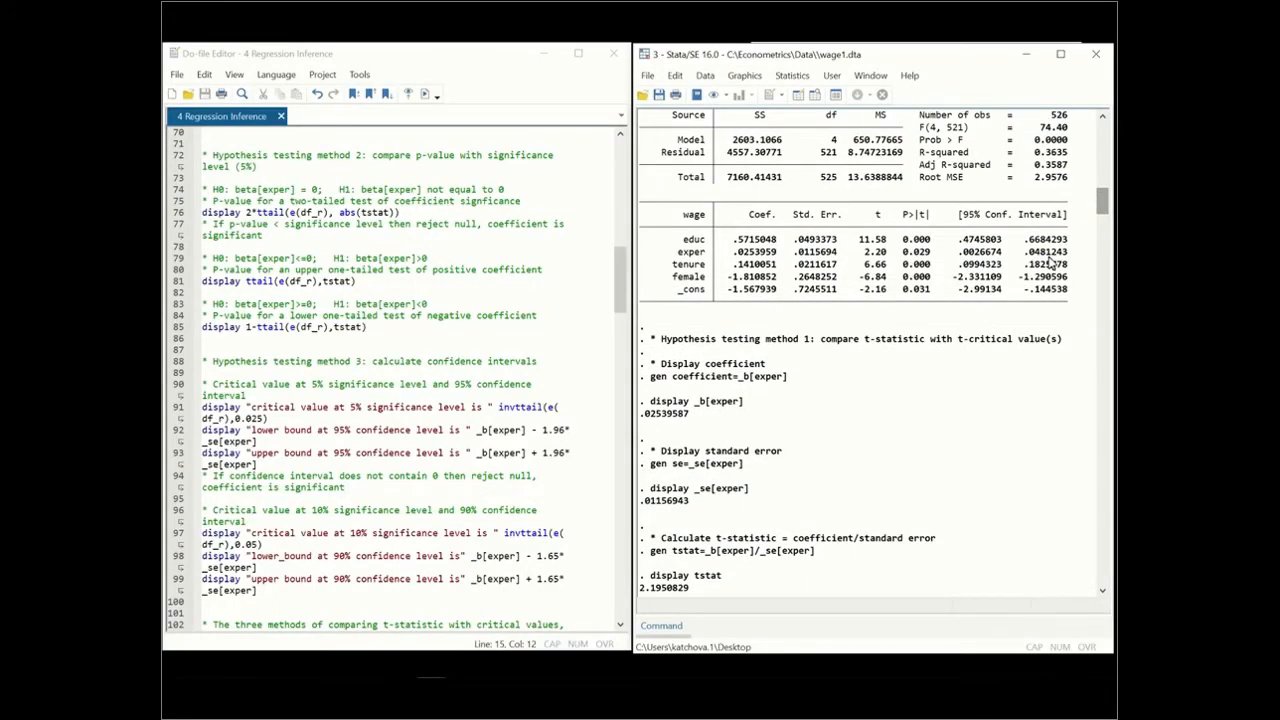
left_click_drag(1100, 210, 1082, 262)
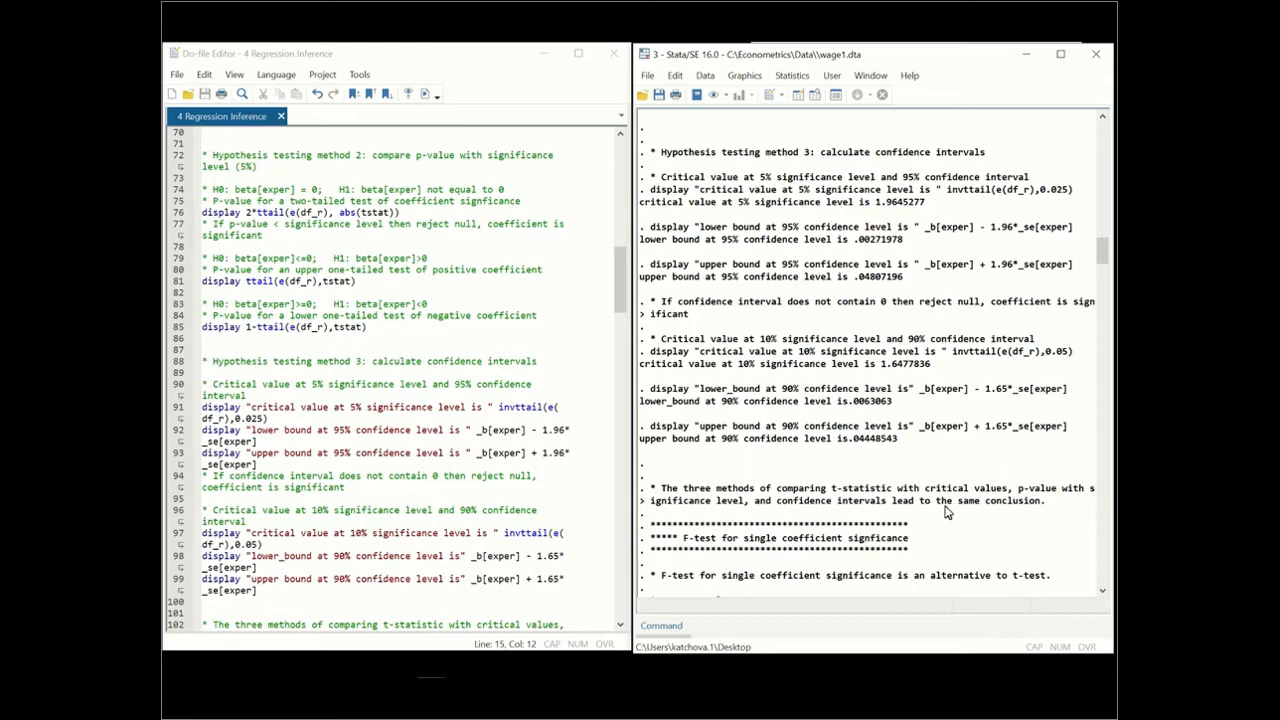
Examine the F-test for single coefficient significance, comparing restricted and unrestricted regressions and the F-statistic output
left_click(619, 304)
left_click_drag(619, 304, 613, 374)
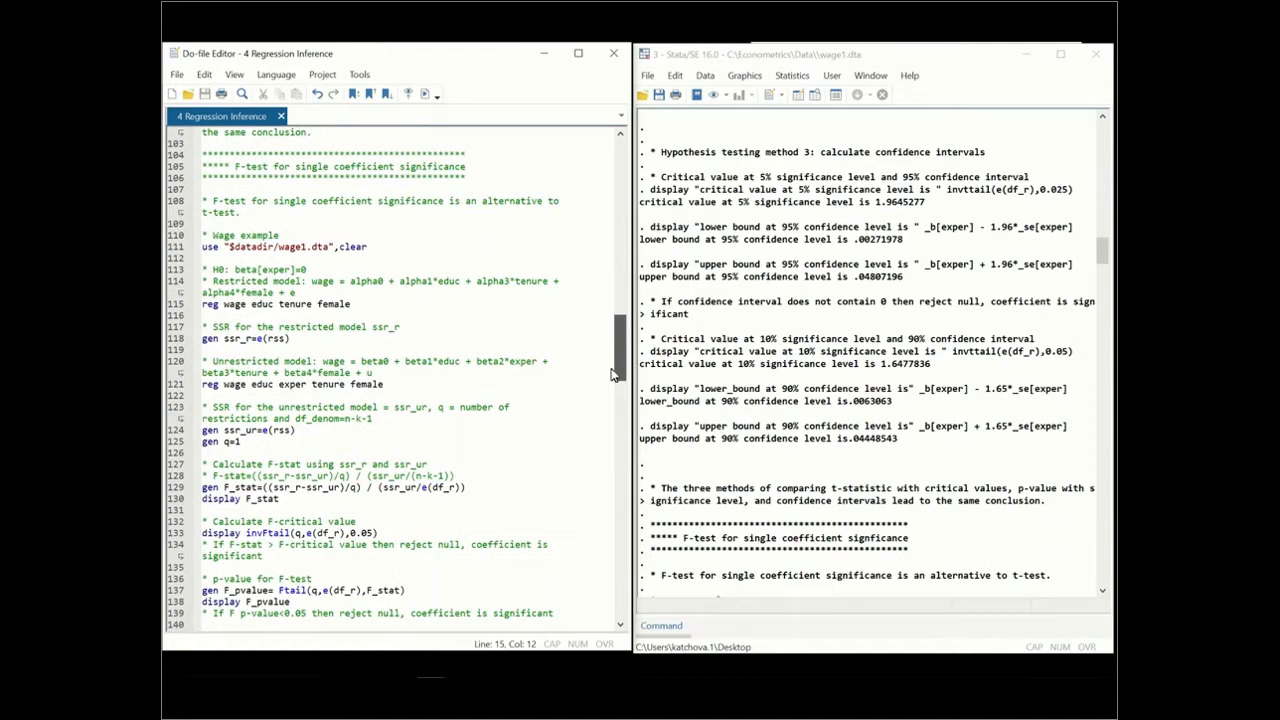
left_click_drag(613, 374, 613, 374)
left_click_drag(1098, 258, 1094, 276)
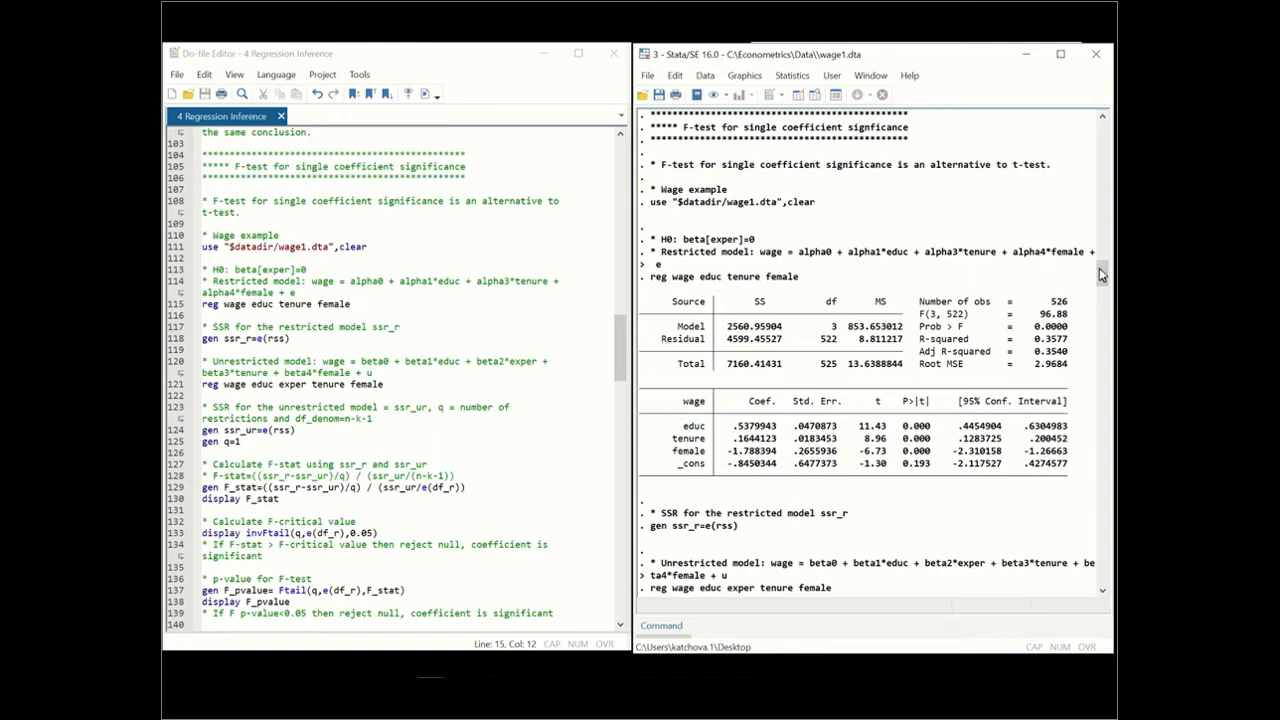
left_click_drag(1099, 268, 1103, 291)
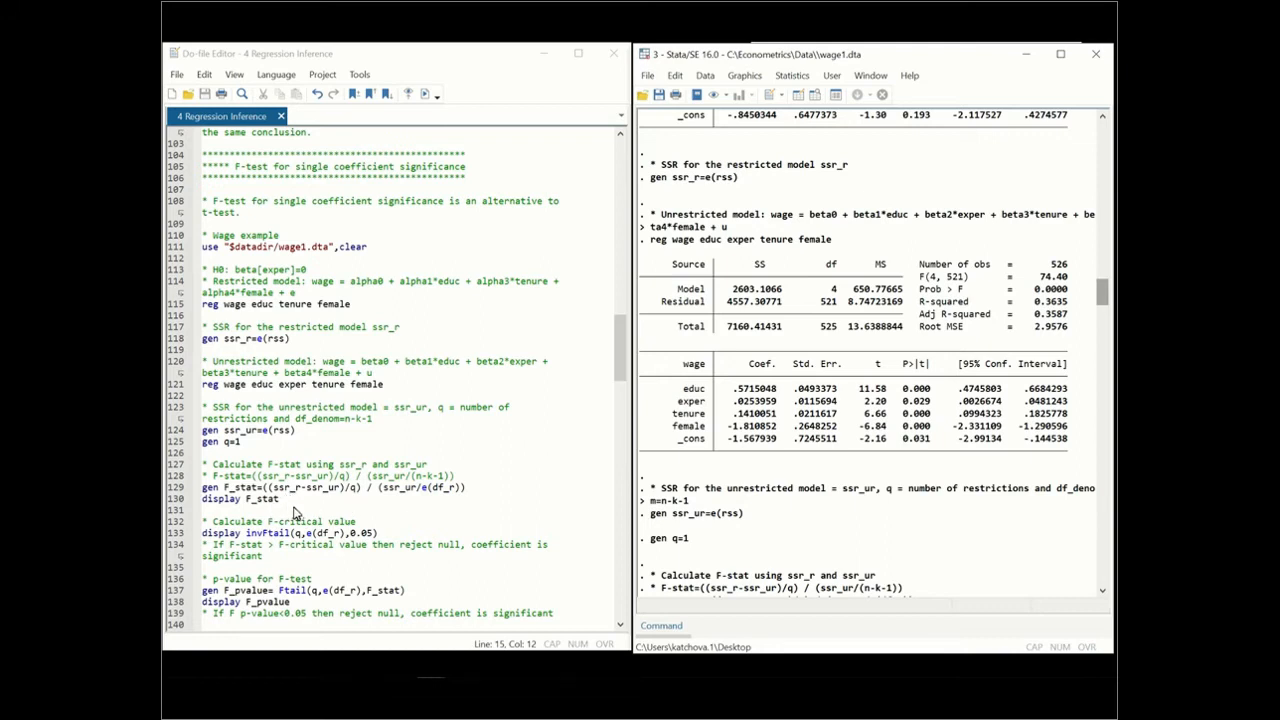
left_click_drag(1097, 305, 1098, 332)
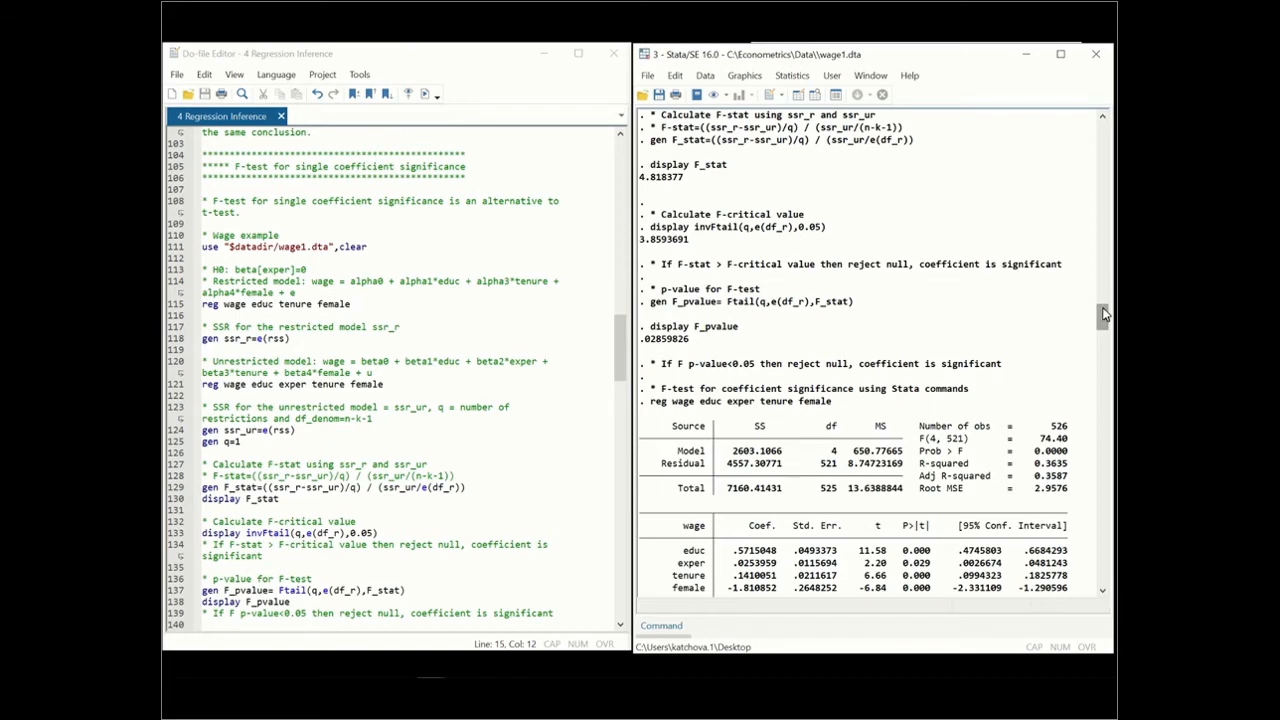
left_click_drag(1099, 318, 1075, 198)
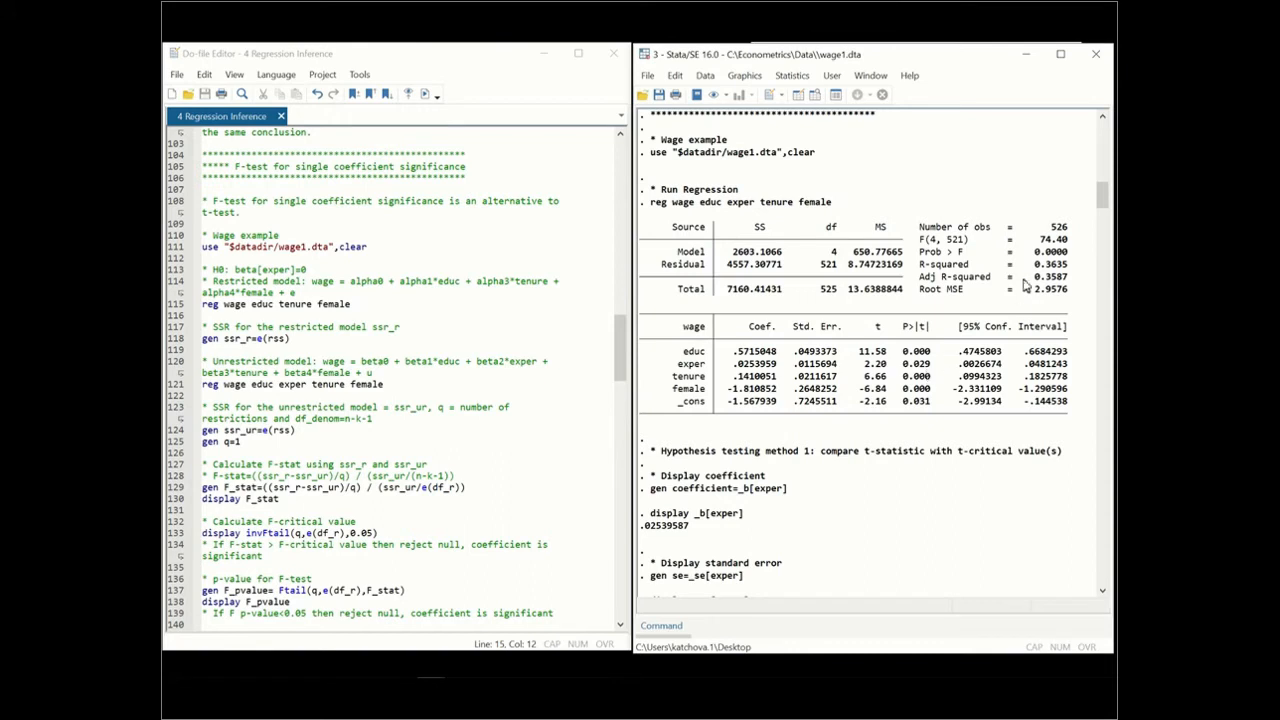
left_click_drag(1101, 200, 1101, 296)
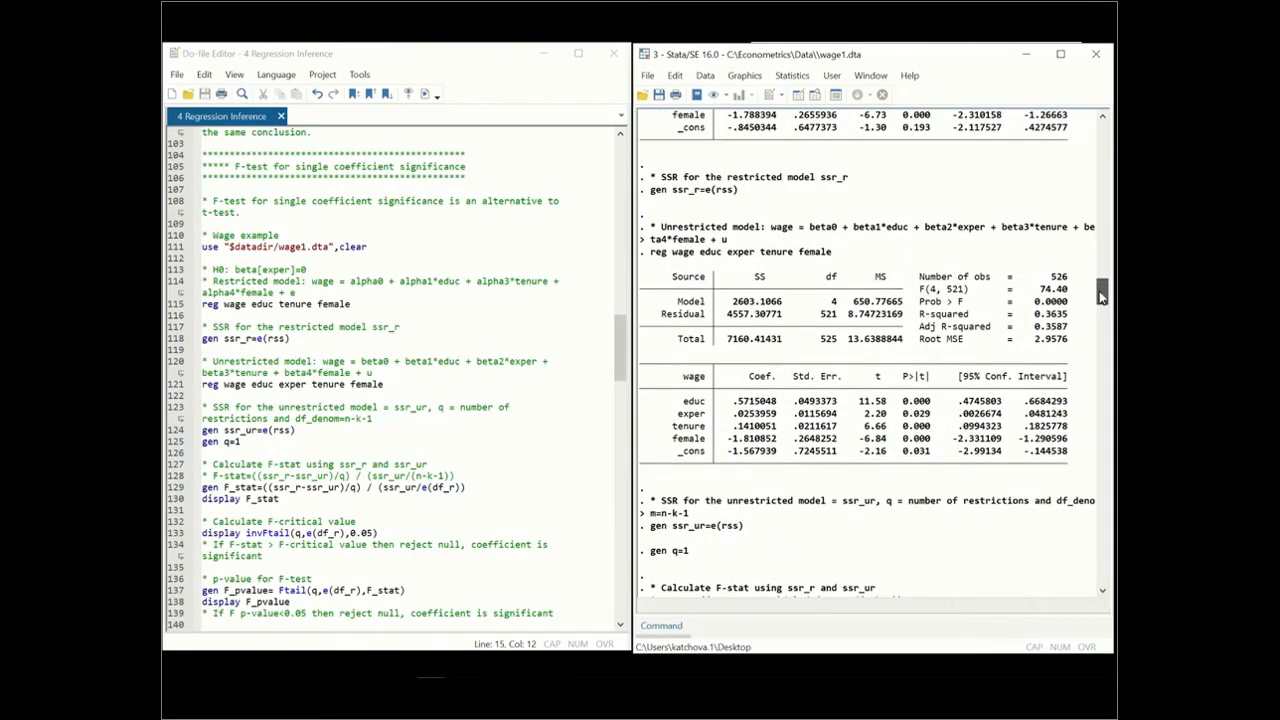
left_click_drag(1101, 293, 1101, 305)
left_click_drag(1101, 318, 1101, 335)
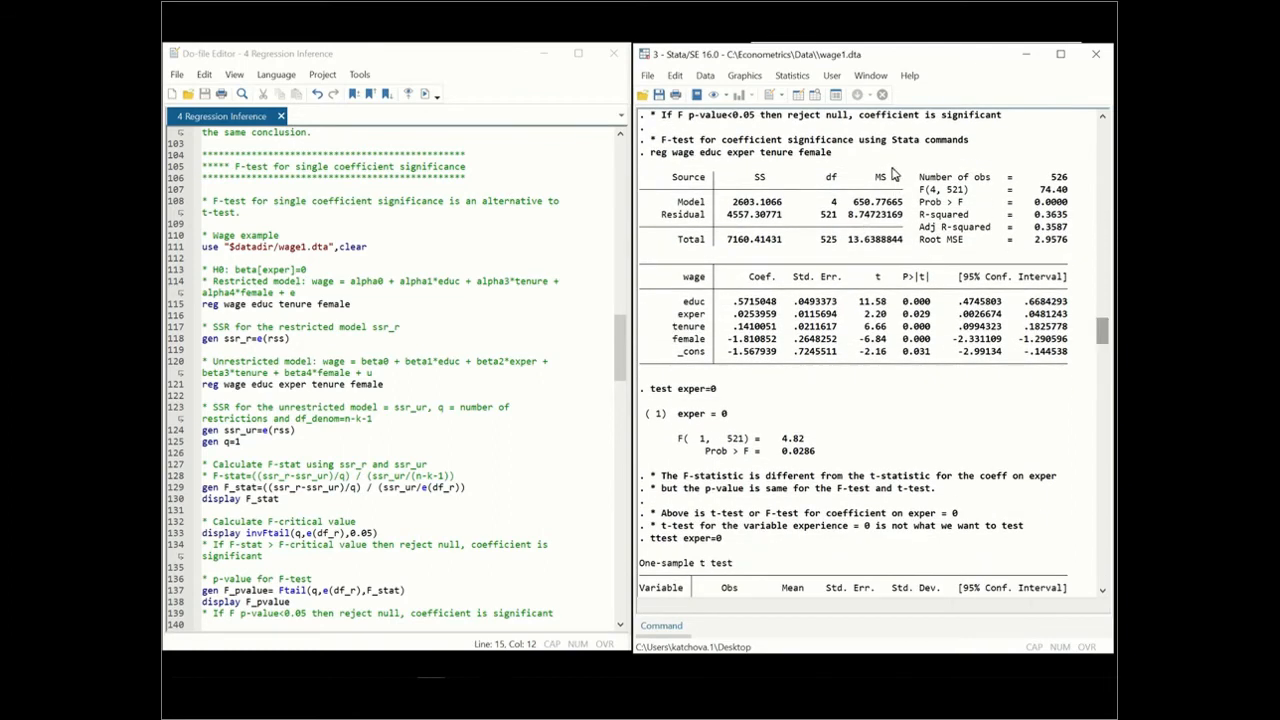
Review the test exper=0 and ttest exper=0 commands and their output
left_click(622, 355)
left_click_drag(622, 355, 622, 386)
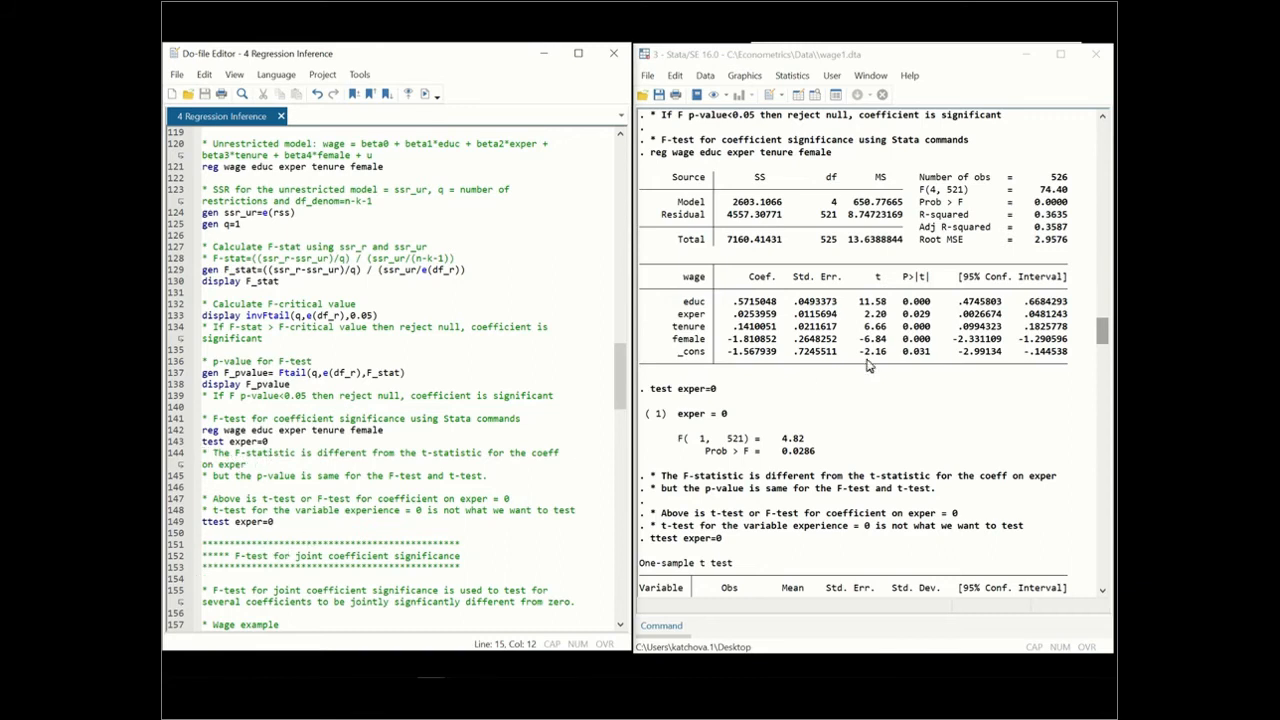
left_click(1097, 333)
left_click_drag(1097, 328, 1101, 355)
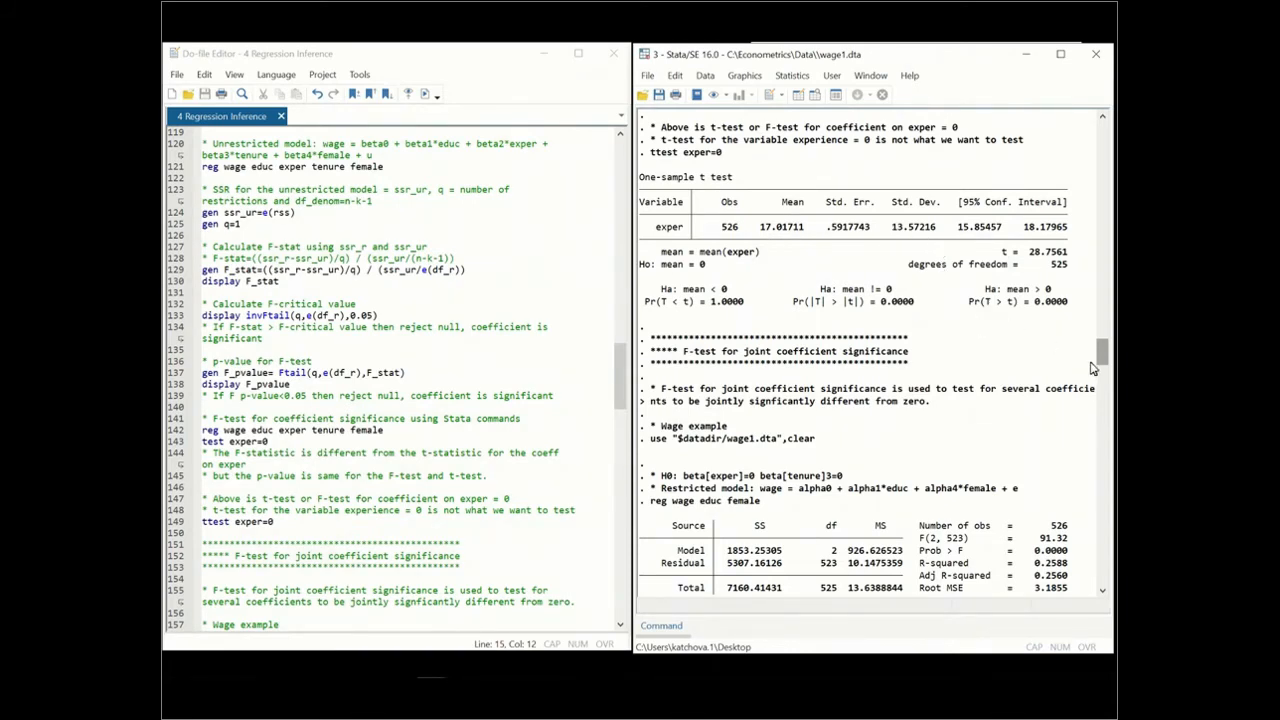
left_click_drag(1100, 360, 1100, 370)
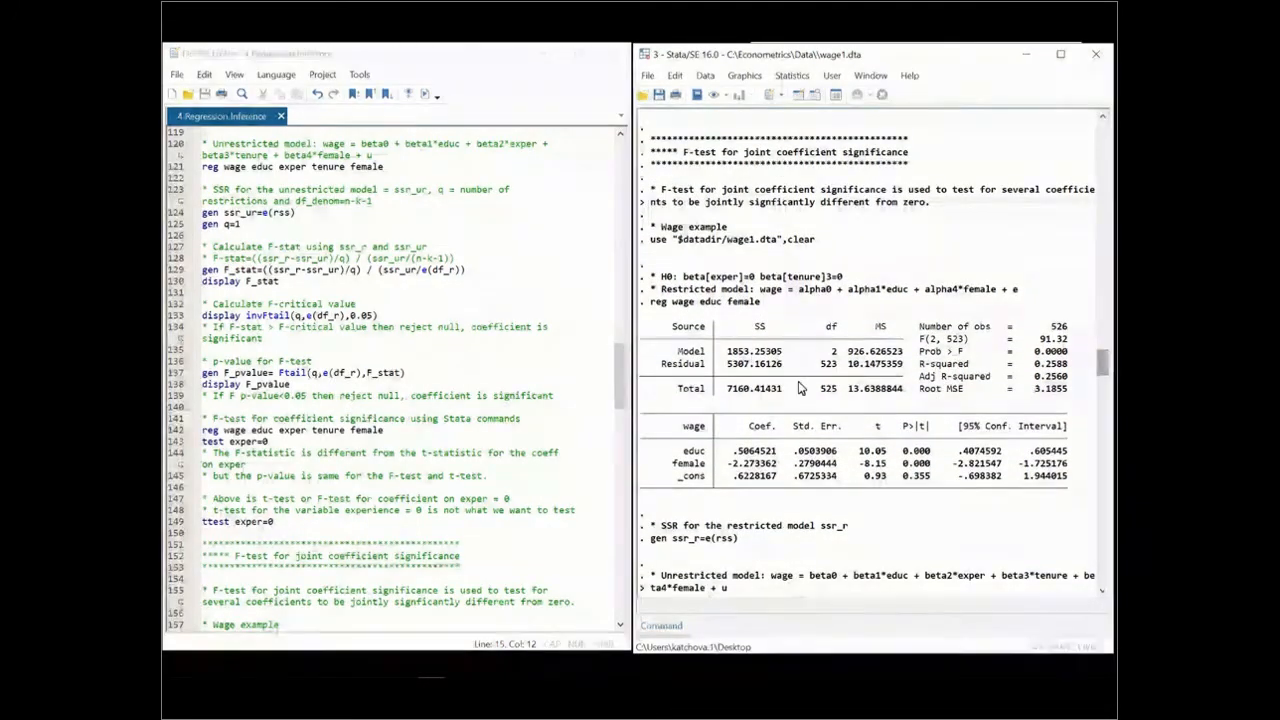
Examine the joint F-test for exper and tenure in the do-file and its results
left_click(619, 398)
left_click_drag(619, 398, 607, 451)
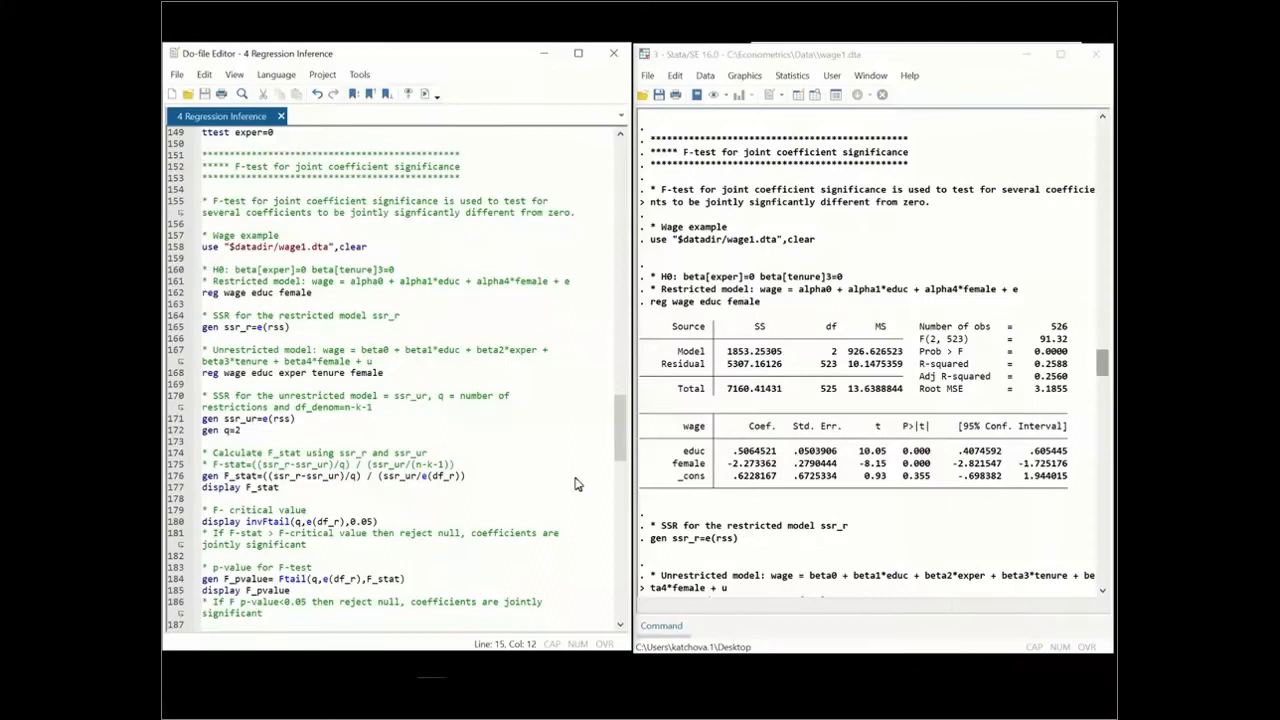
left_click(1097, 369)
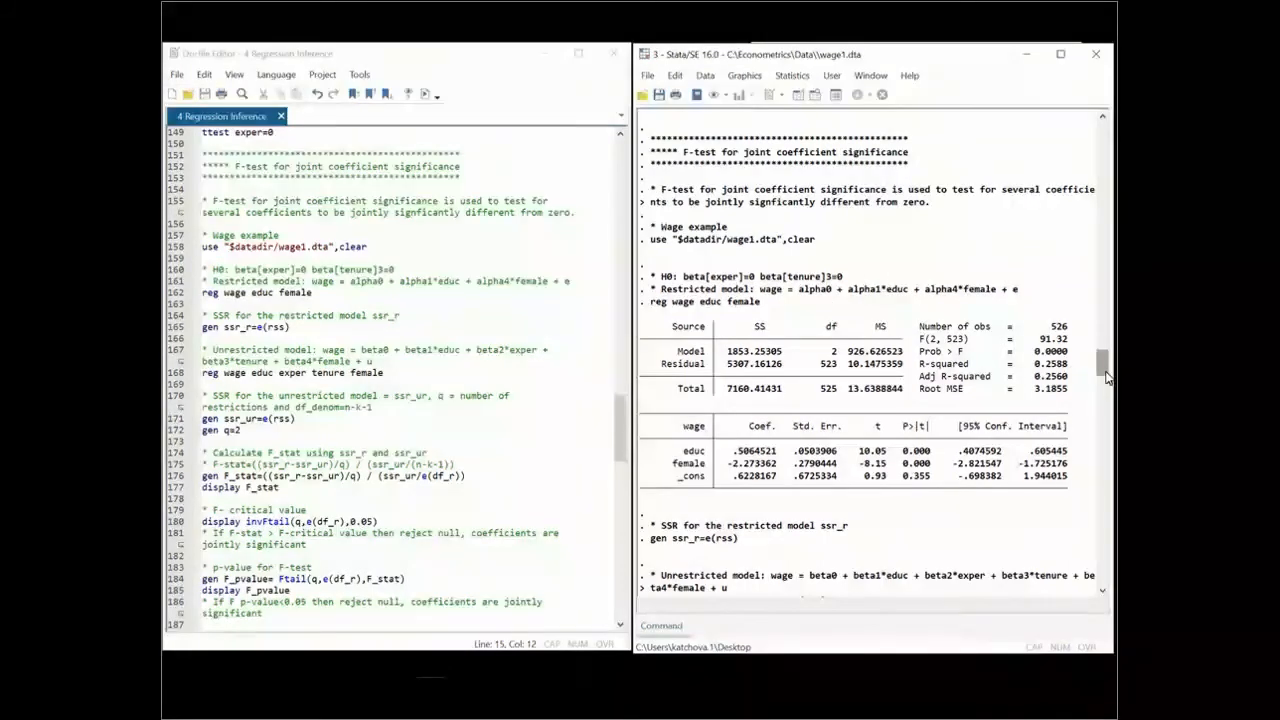
left_click_drag(1101, 370, 1100, 415)
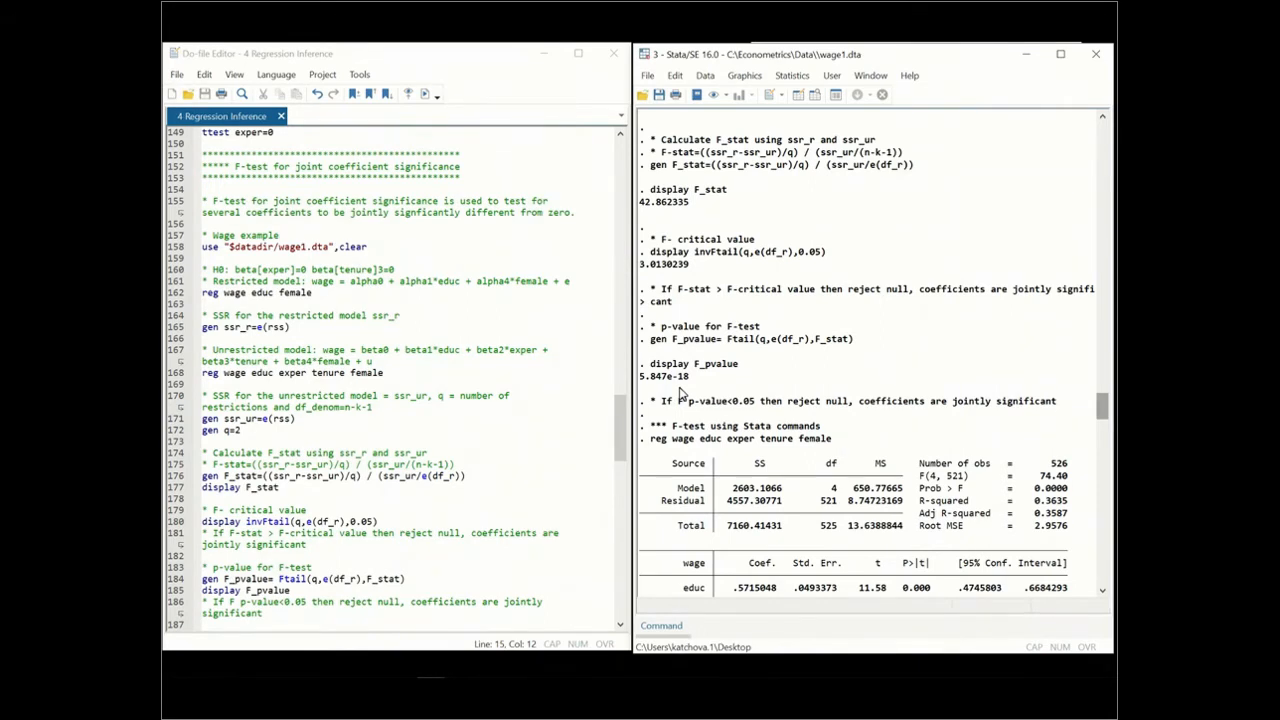
left_click_drag(616, 414, 617, 436)
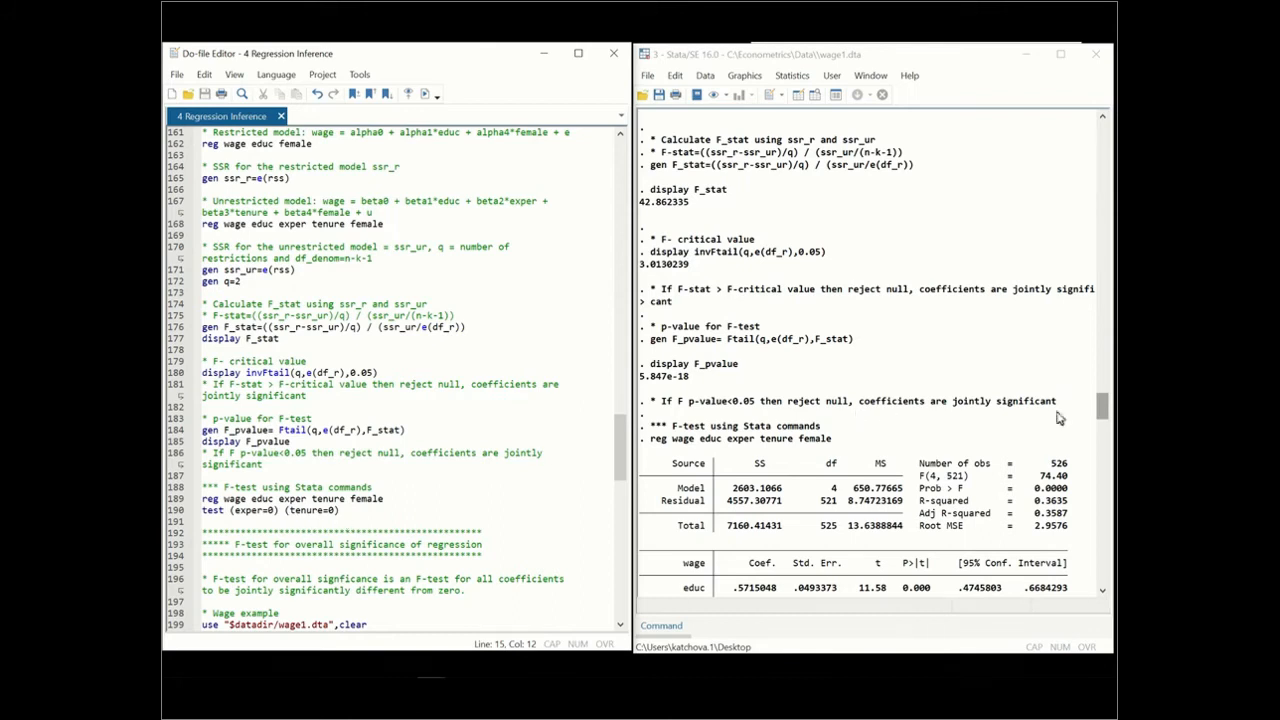
left_click(1096, 418)
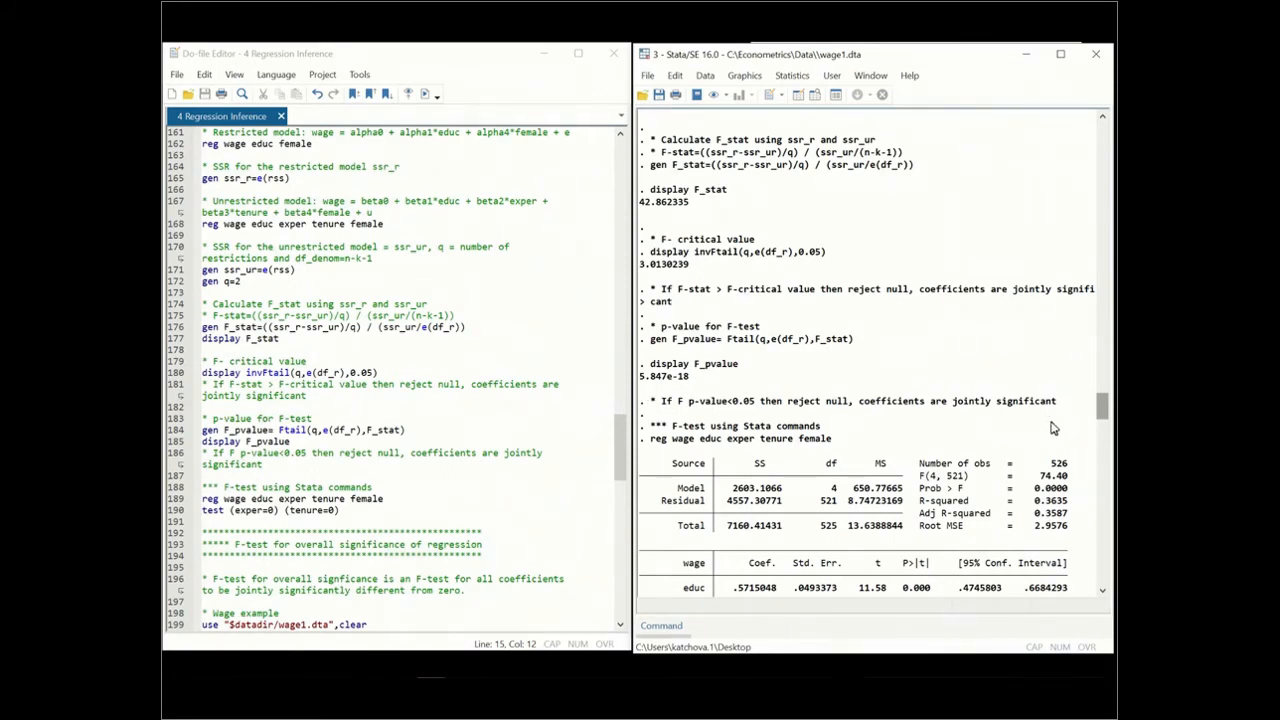
left_click_drag(1100, 410, 1098, 430)
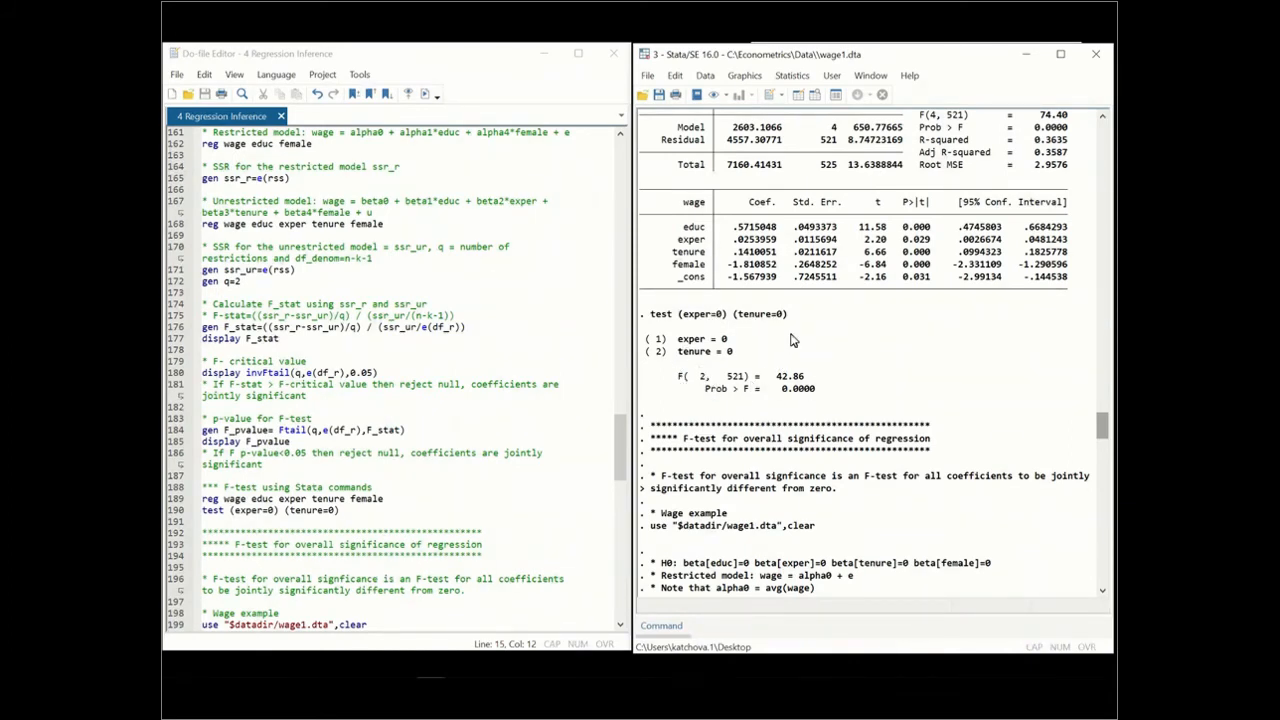
Examine the F-test for overall significance of the regression in the do-file and its results
left_click(616, 434)
left_click_drag(616, 434, 615, 485)
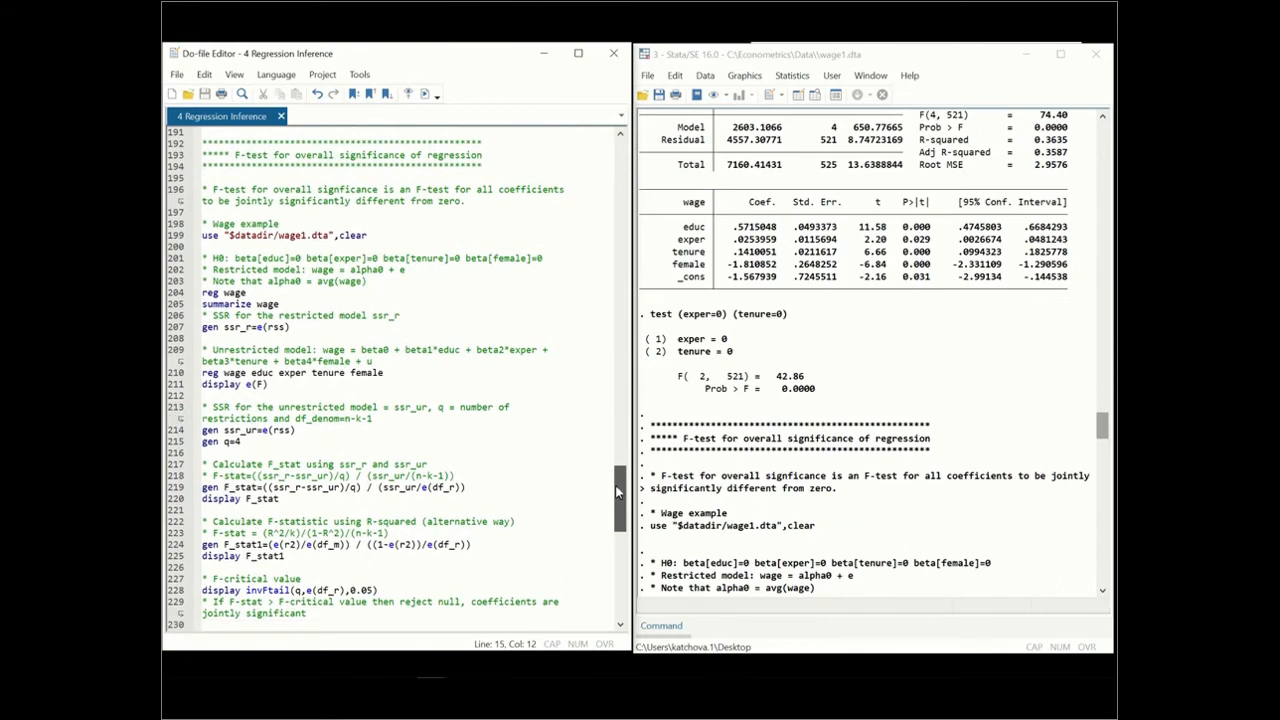
left_click_drag(1098, 421, 1101, 444)
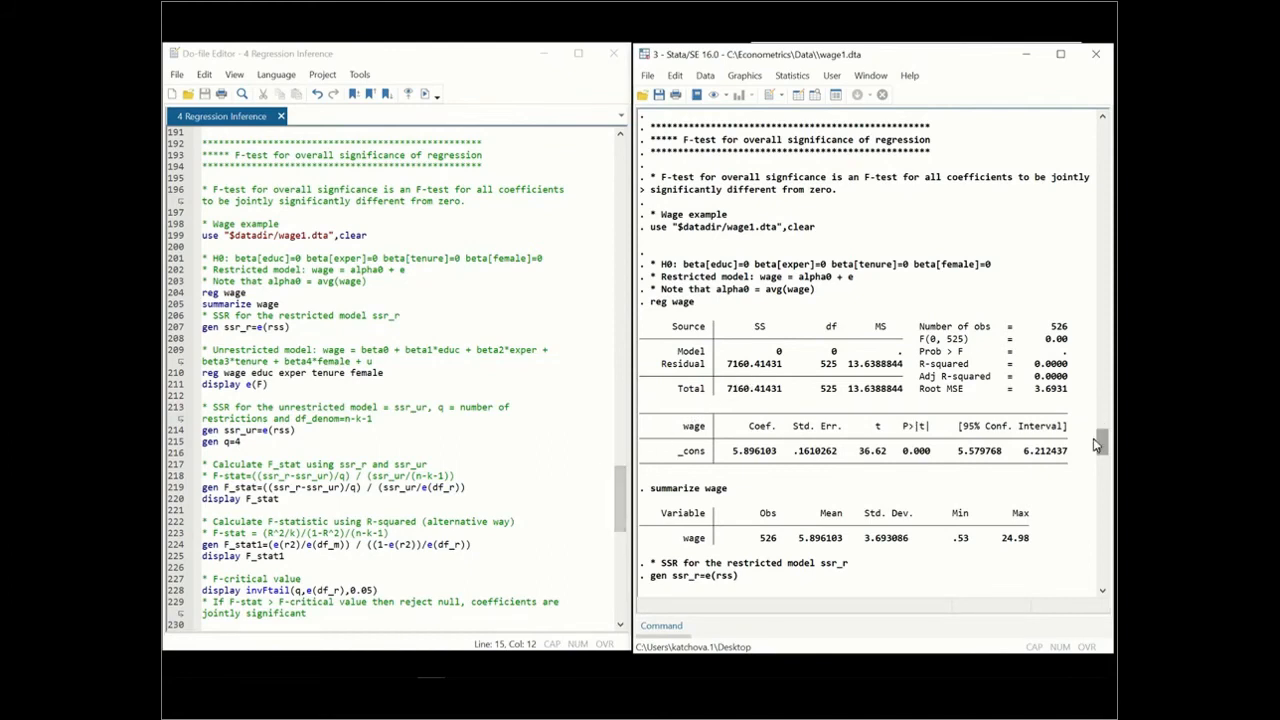
left_click_drag(1098, 444, 1100, 466)
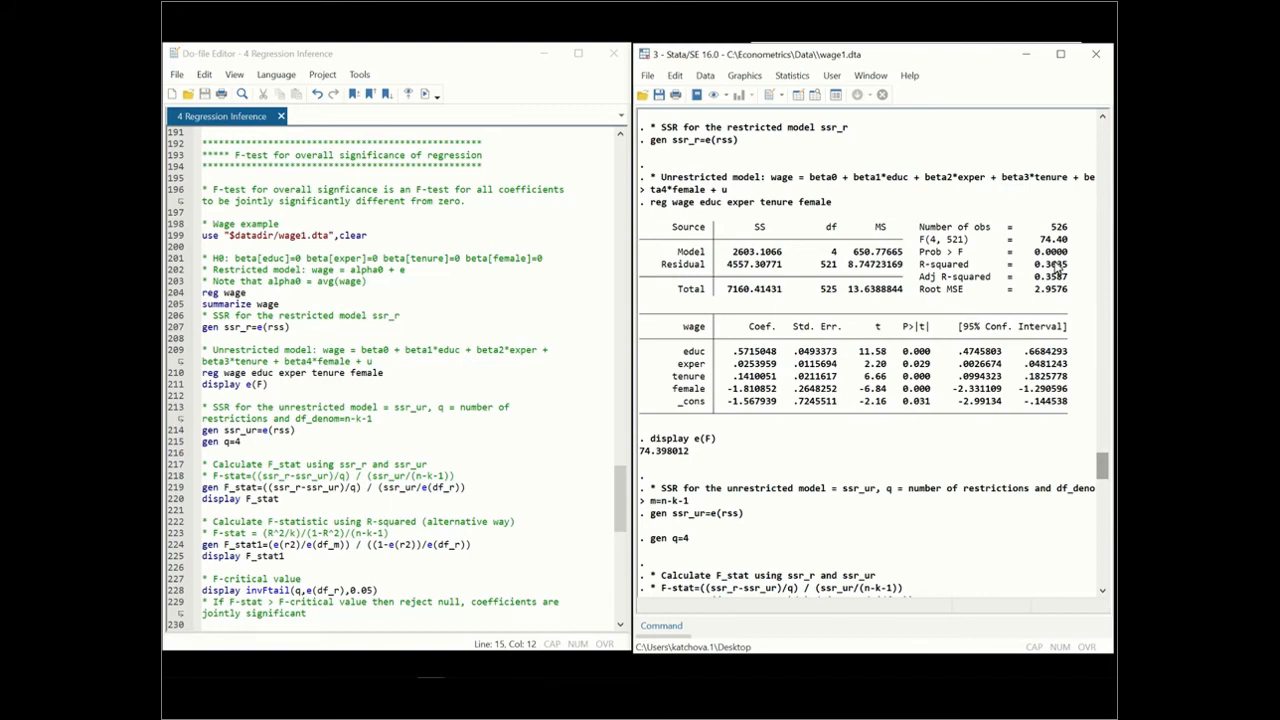
left_click(616, 477)
left_click_drag(616, 477, 617, 514)
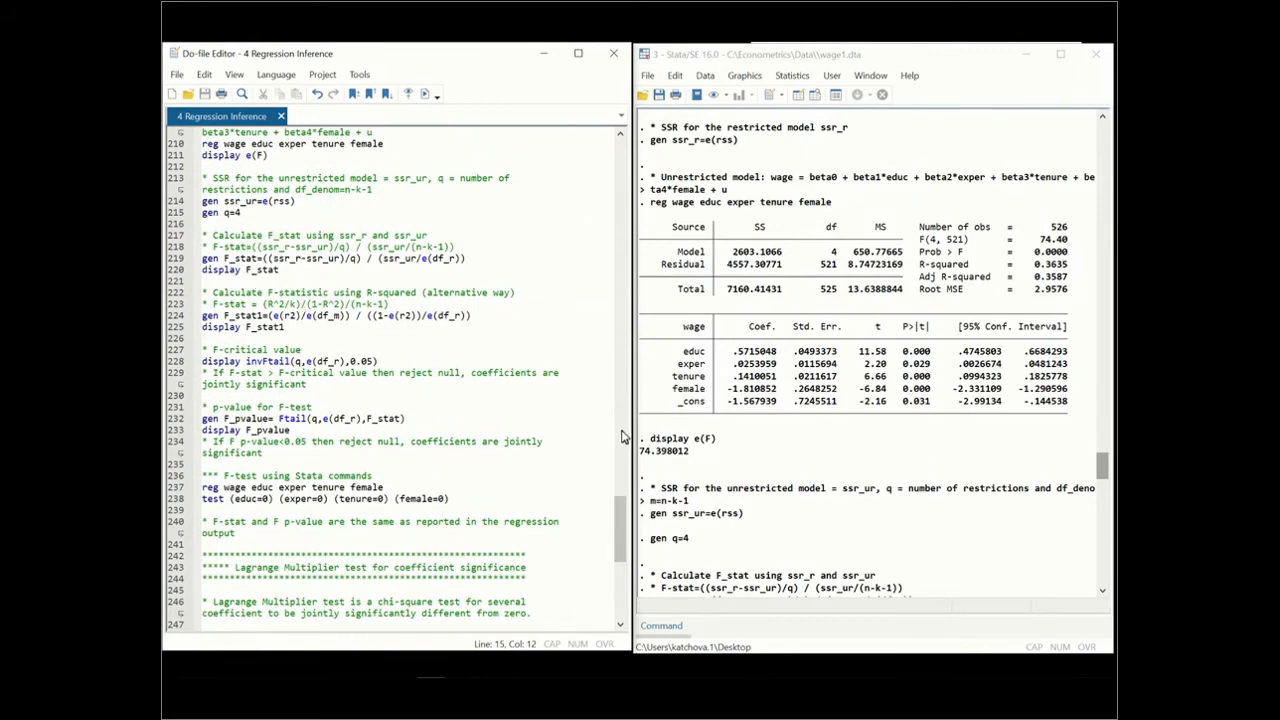
left_click(1099, 478)
left_click_drag(1096, 478, 1092, 503)
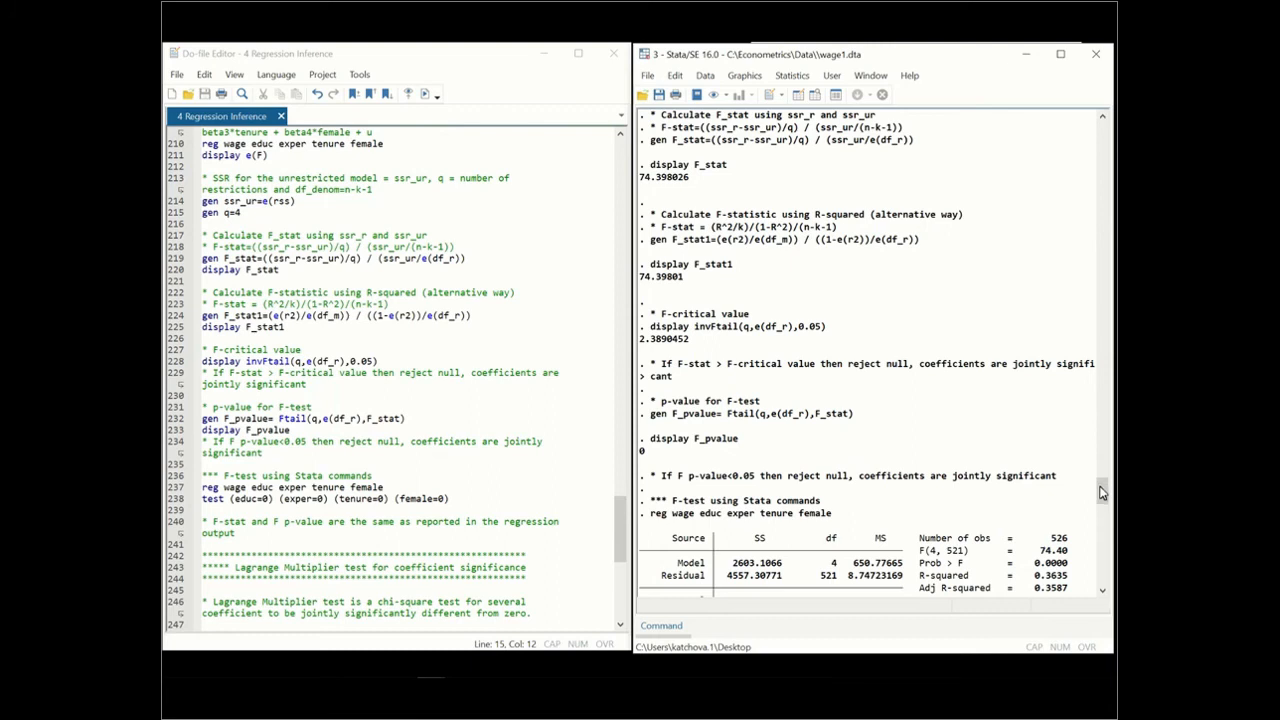
Review the output of the F-test using Stata commands, comparing the test result with the regression output
left_click_drag(1101, 492, 1101, 510)
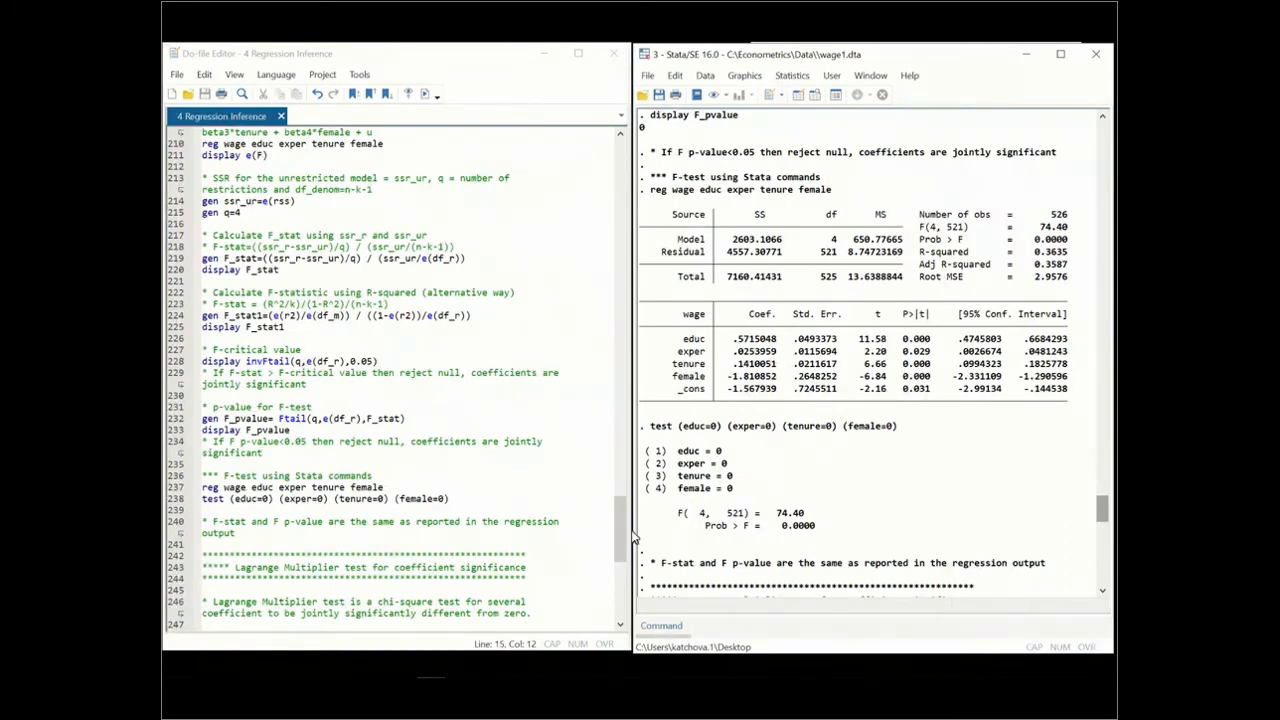
Examine the Lagrange Multiplier test section of the do-file and its regression, LM statistic, critical value and p-value results
left_click_drag(617, 530, 619, 592)
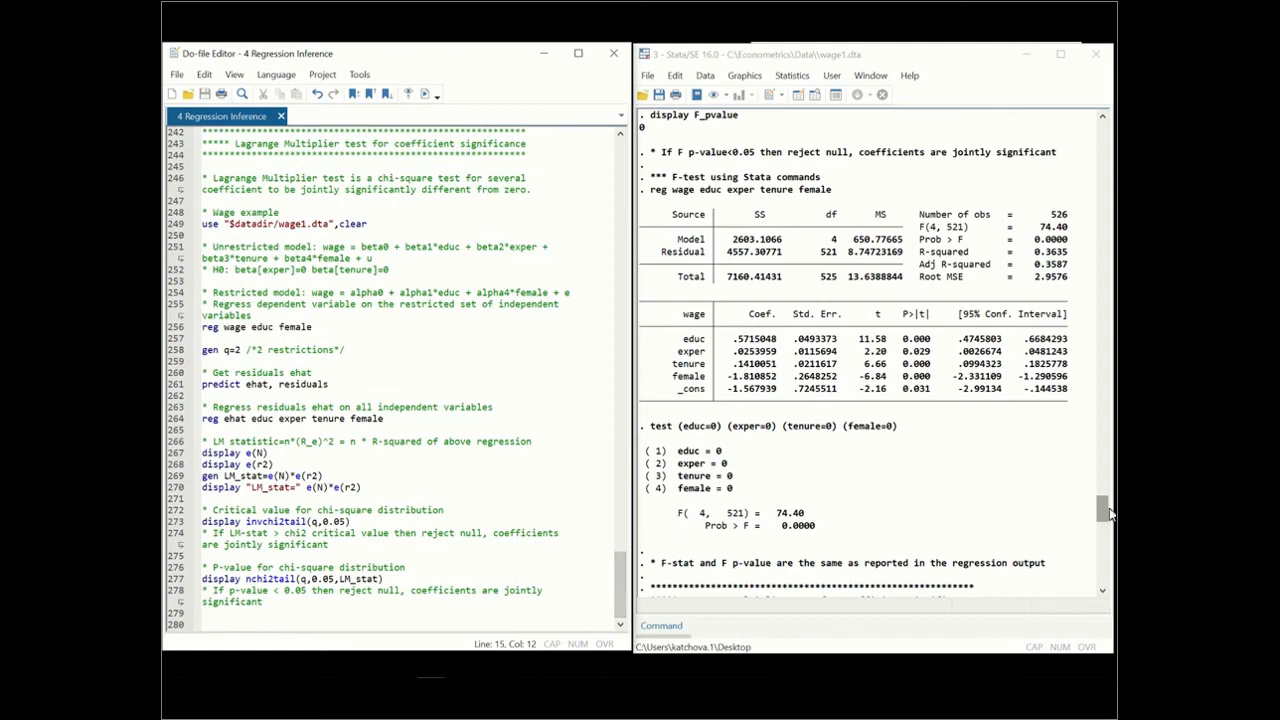
left_click_drag(1097, 509, 1096, 541)
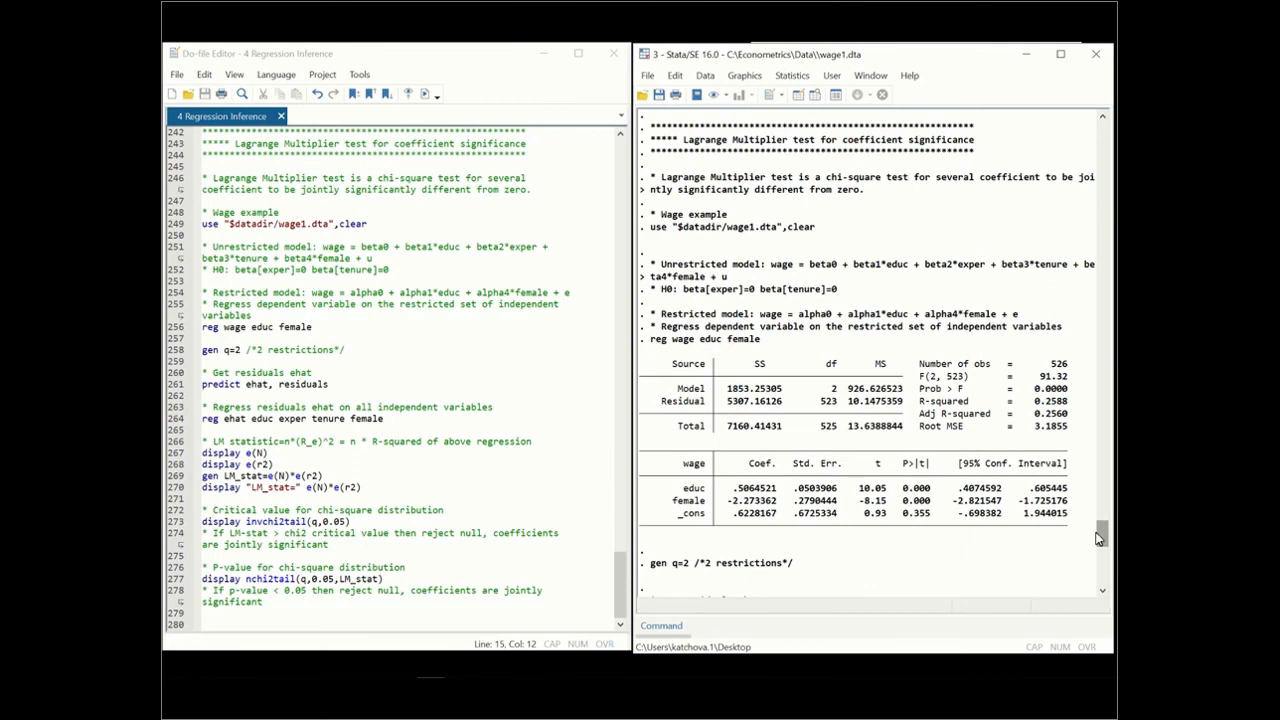
left_click_drag(1099, 538, 1099, 546)
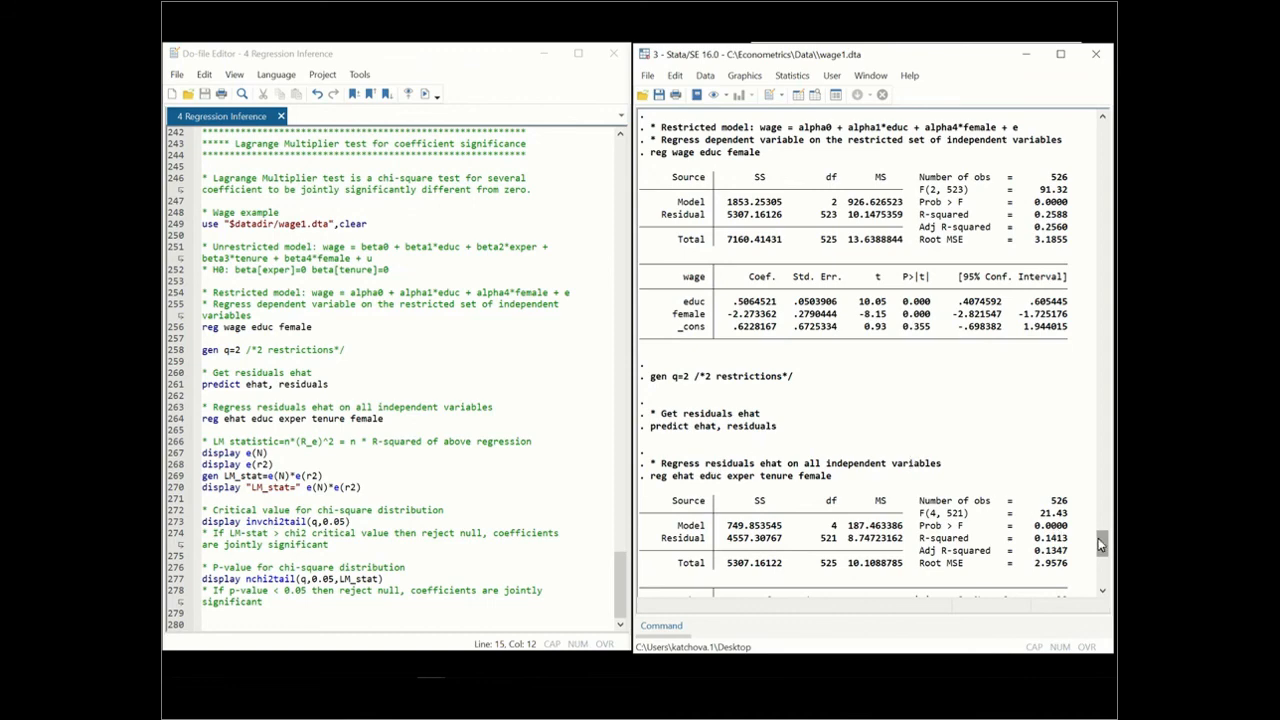
left_click_drag(1098, 538, 1102, 560)
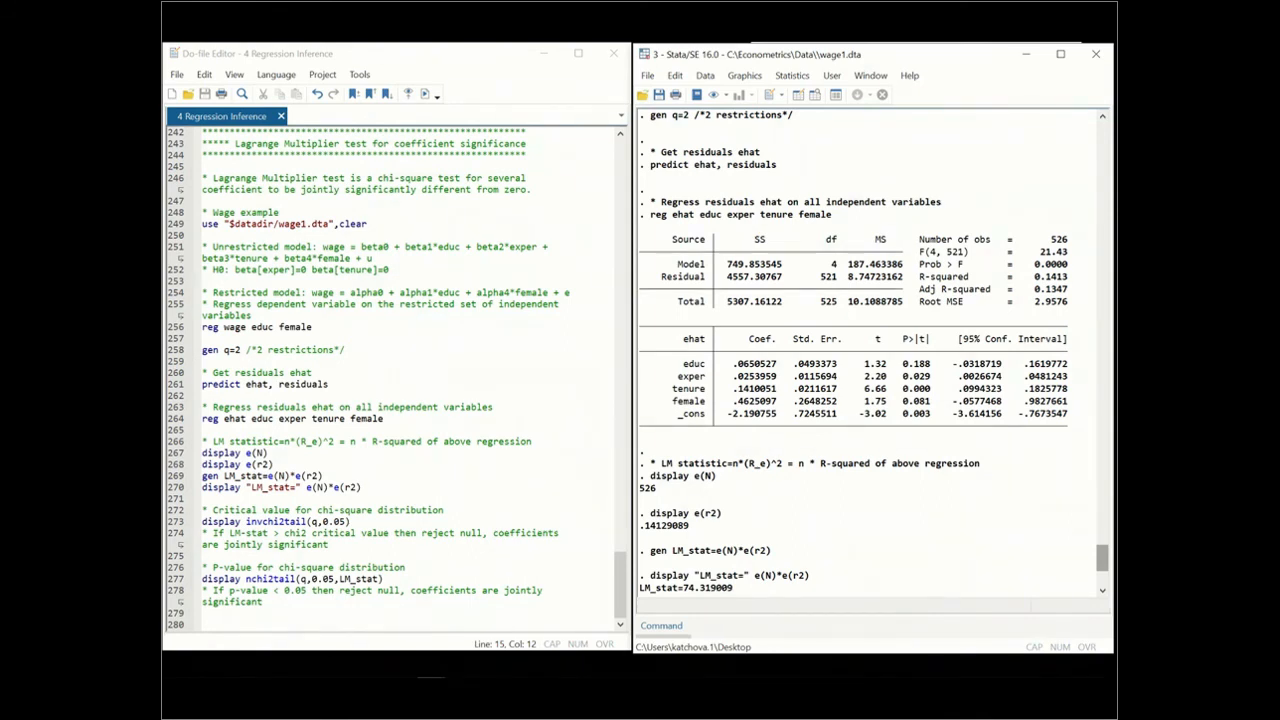
left_click_drag(1101, 556, 1101, 570)
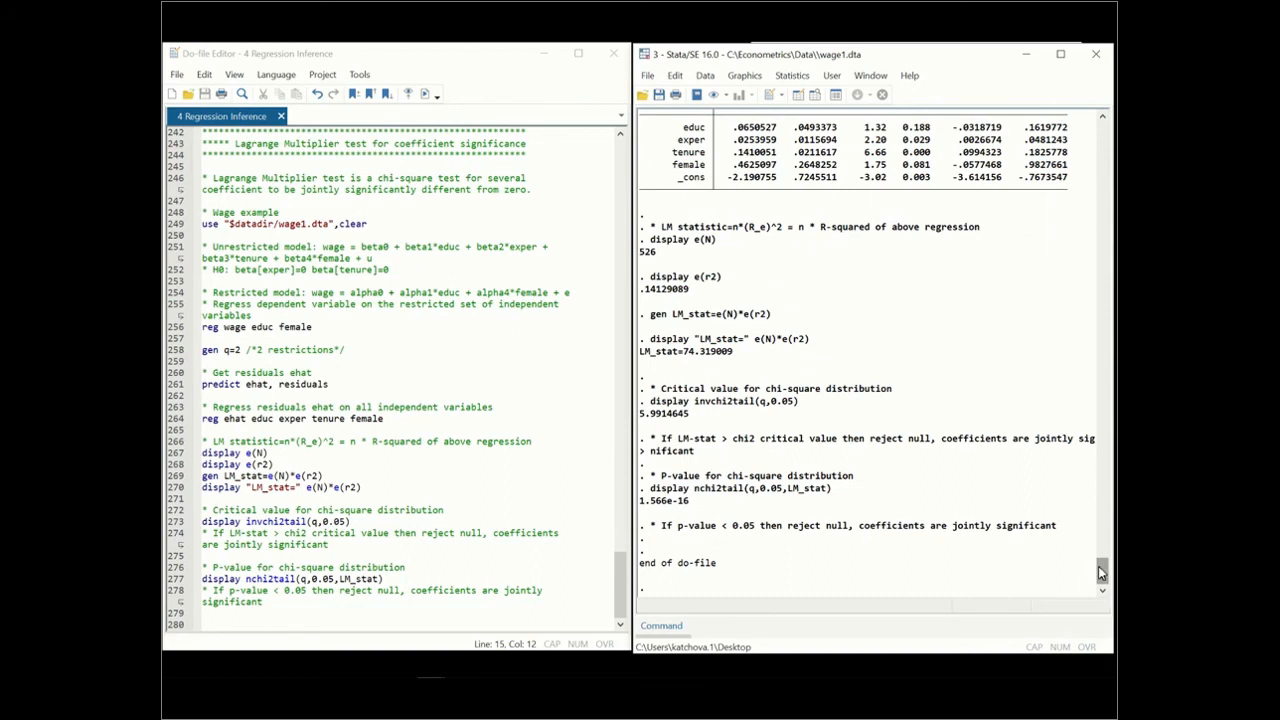